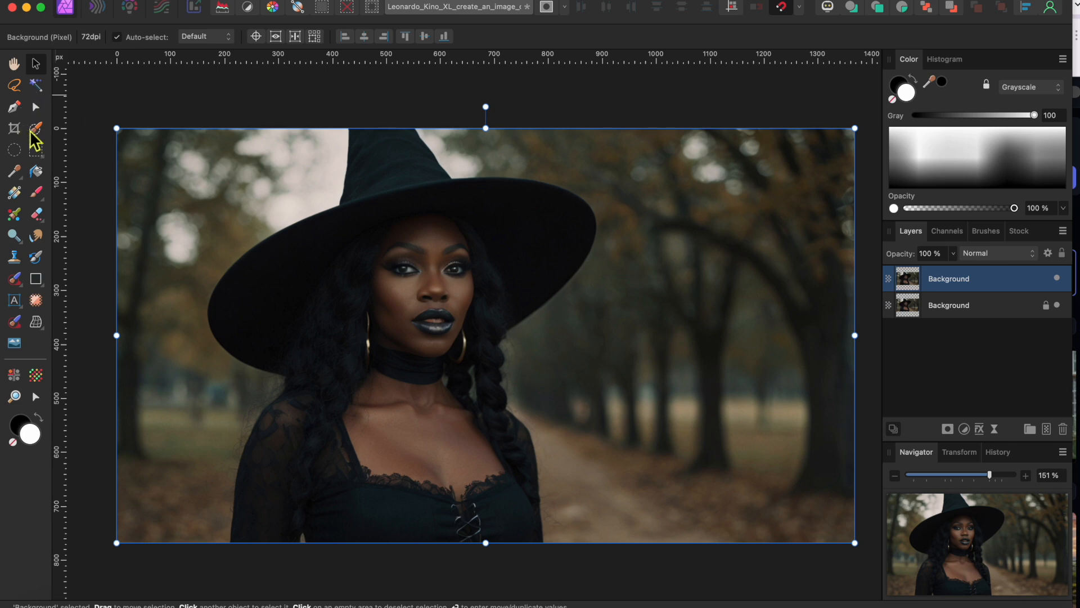
Select the sheer sleeve, the lace at the shoulder and the bare chest up to the choker with the Selection Brush
left_click(37, 129)
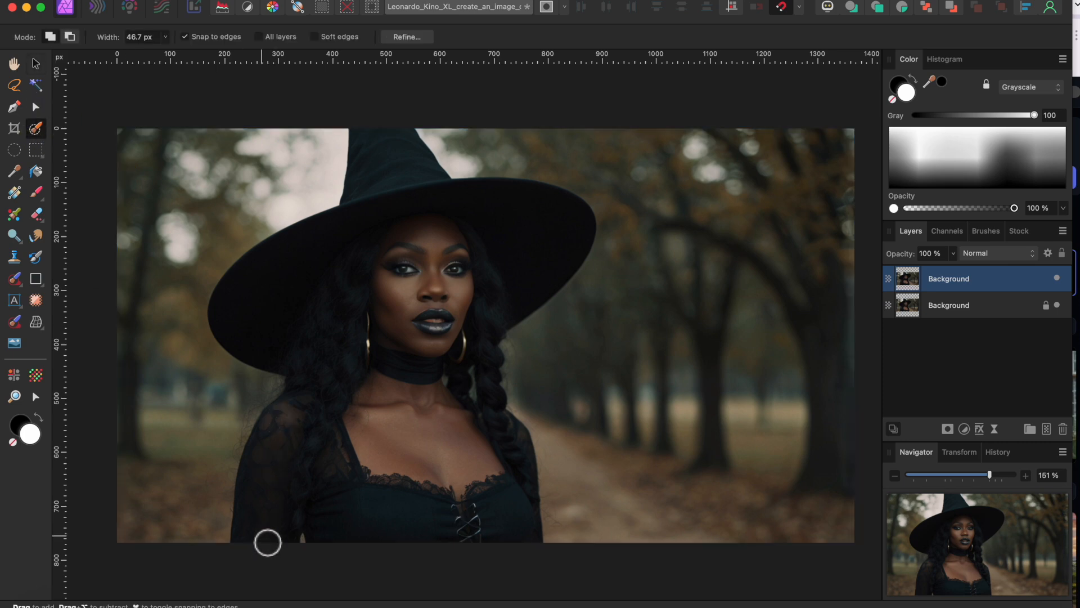
left_click_drag(262, 526, 266, 491)
left_click_drag(282, 447, 297, 419)
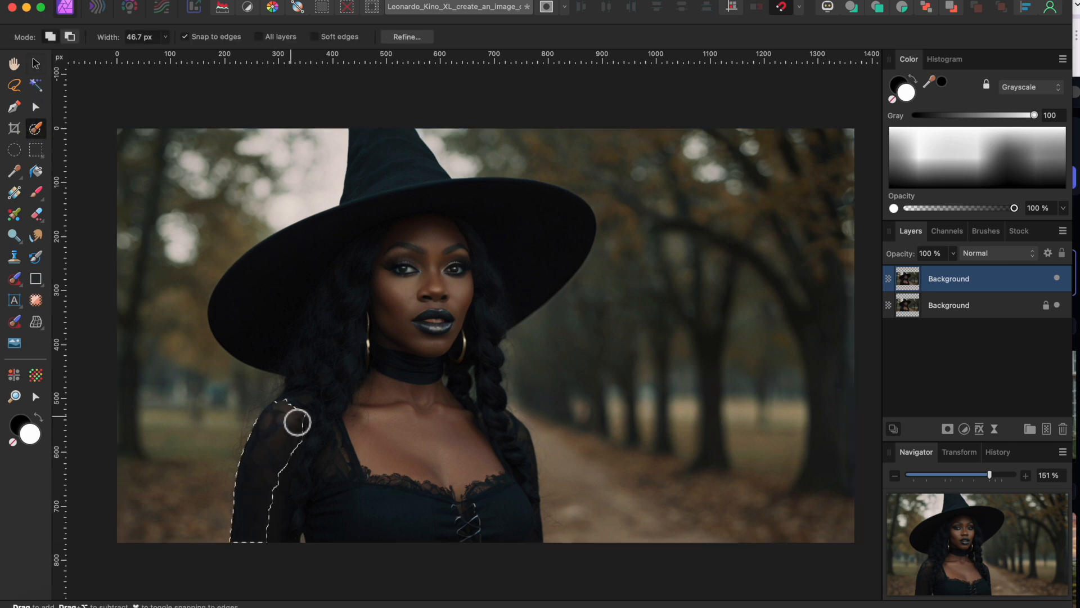
left_click_drag(337, 475, 340, 443)
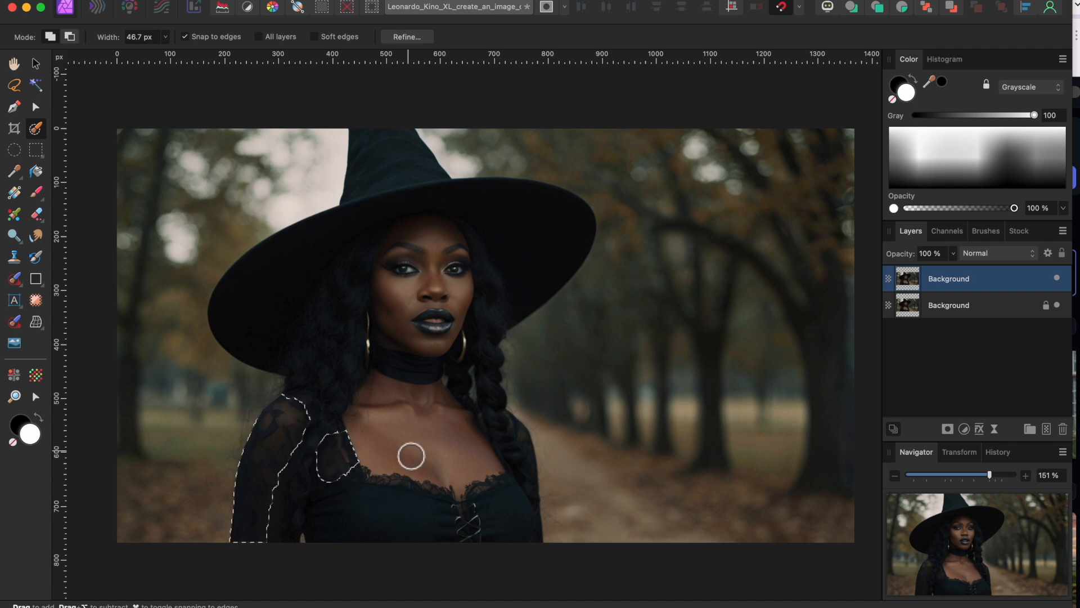
mouse_move(387, 469)
left_mouse_down()
mouse_move(381, 422)
mouse_move(422, 410)
mouse_move(489, 481)
left_mouse_up()
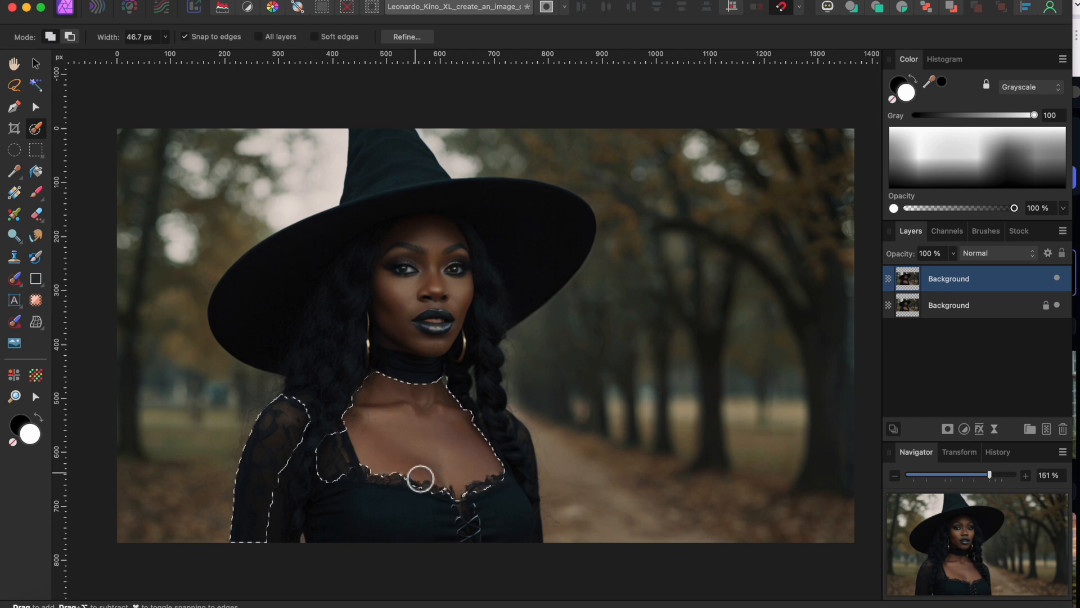
Add the sheer fabric on the shoulder beside the long braid to the selection using a smaller brush
scroll(509, 460, "up", 5)
key("bracketleft")
key("bracketleft")
key("bracketleft")
mouse_move(574, 458)
left_mouse_down()
mouse_move(513, 326)
mouse_move(500, 321)
mouse_move(518, 340)
mouse_move(550, 314)
mouse_move(532, 319)
mouse_move(511, 299)
left_mouse_up()
Set the selection brush width to 39.8 px and add the whole face, from forehead to jawline, to the selection
scroll(510, 338, "down", 3)
scroll(509, 336, "up", 5)
key("bracketright")
key("bracketright")
key("bracketright")
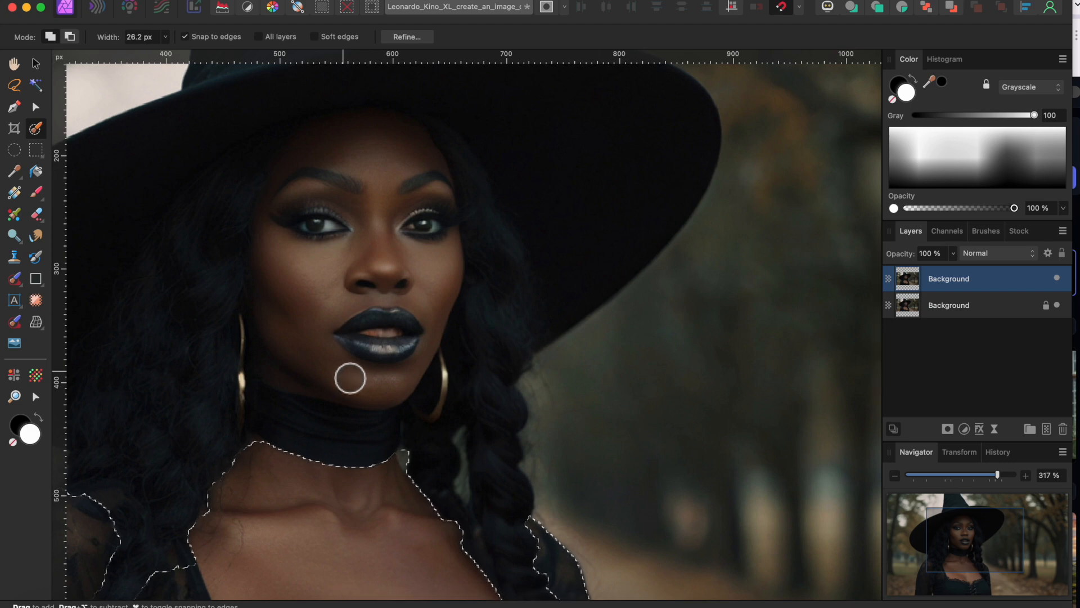
mouse_move(323, 354)
left_mouse_down()
mouse_move(312, 256)
mouse_move(276, 335)
mouse_move(290, 212)
mouse_move(347, 172)
mouse_move(314, 179)
mouse_move(322, 155)
mouse_move(414, 174)
mouse_move(419, 244)
mouse_move(377, 355)
mouse_move(316, 371)
left_mouse_up()
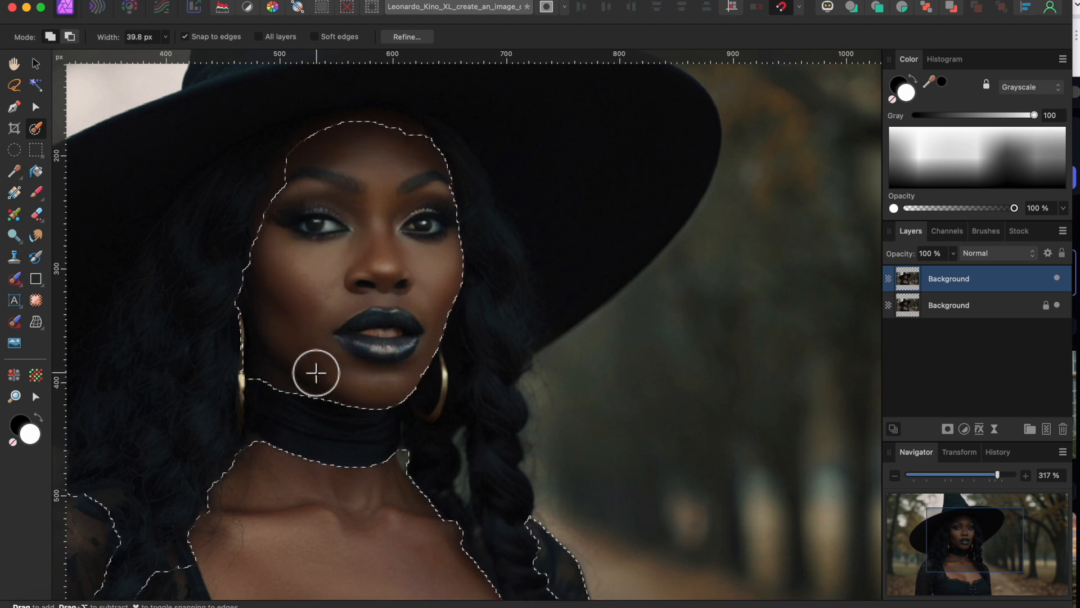
scroll(313, 366, "left", 3)
scroll(313, 367, "up", 2)
left_click_drag(357, 251, 347, 226)
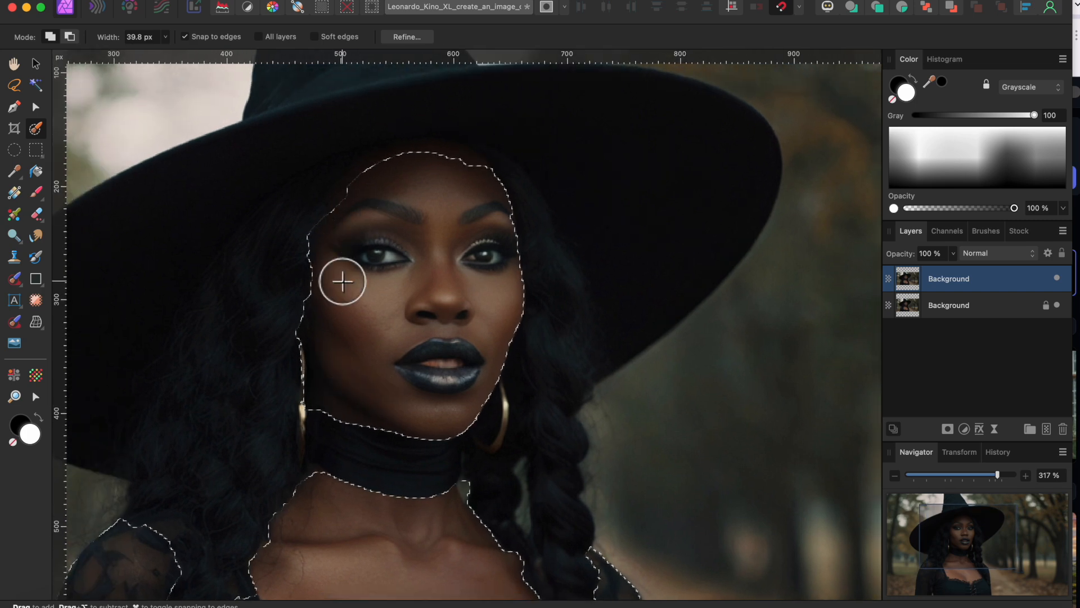
scroll(342, 281, "down", 5)
scroll(342, 282, "left", 2)
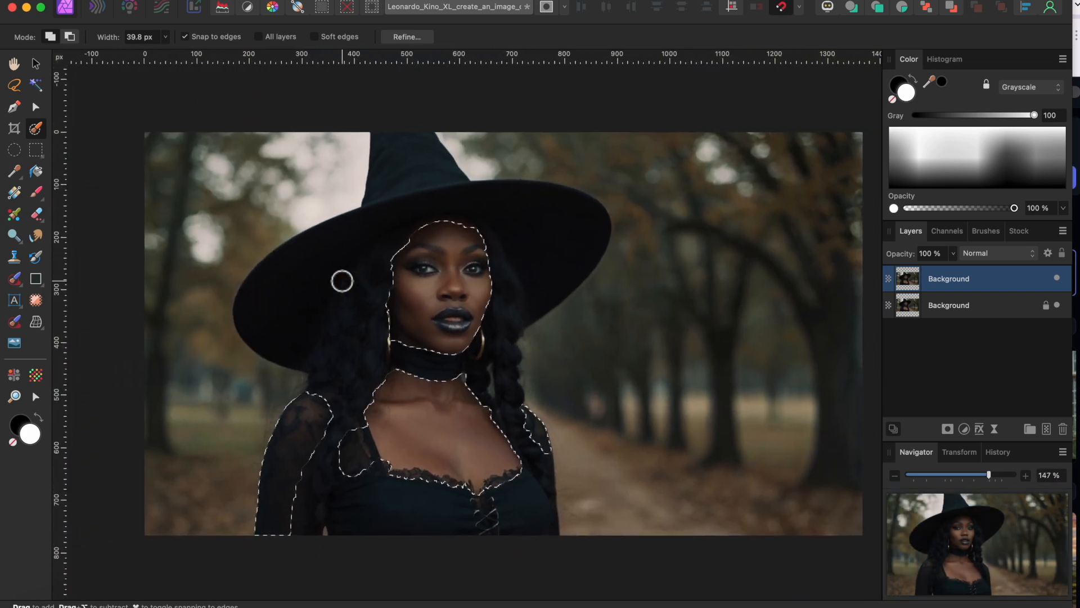
Mask the upper Background layer with the skin selection, then clear the selection
left_click(948, 429)
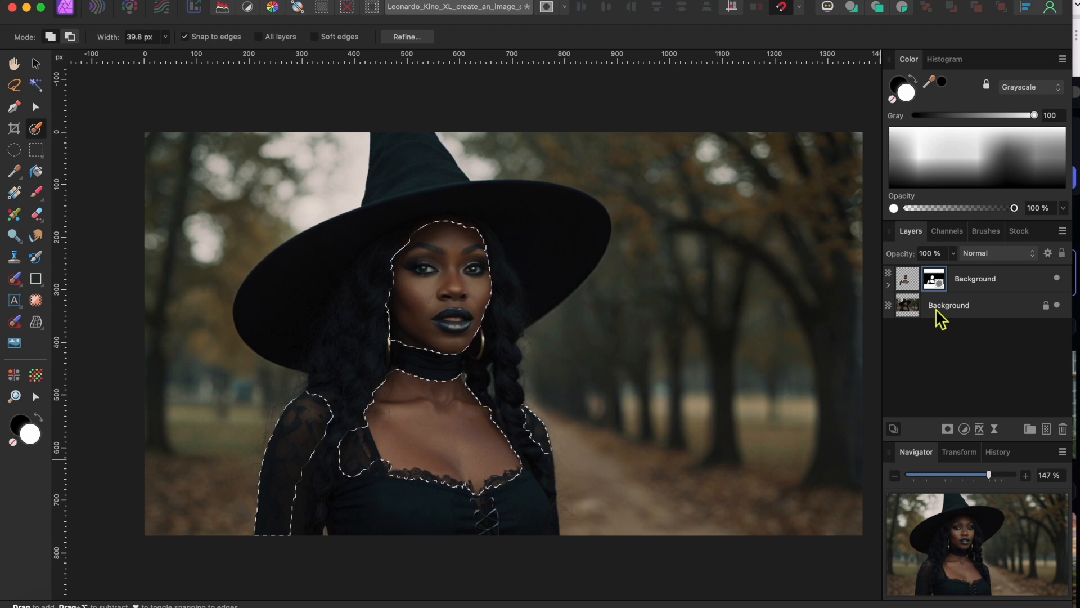
key("super+d")
scroll(608, 345, "right", 1)
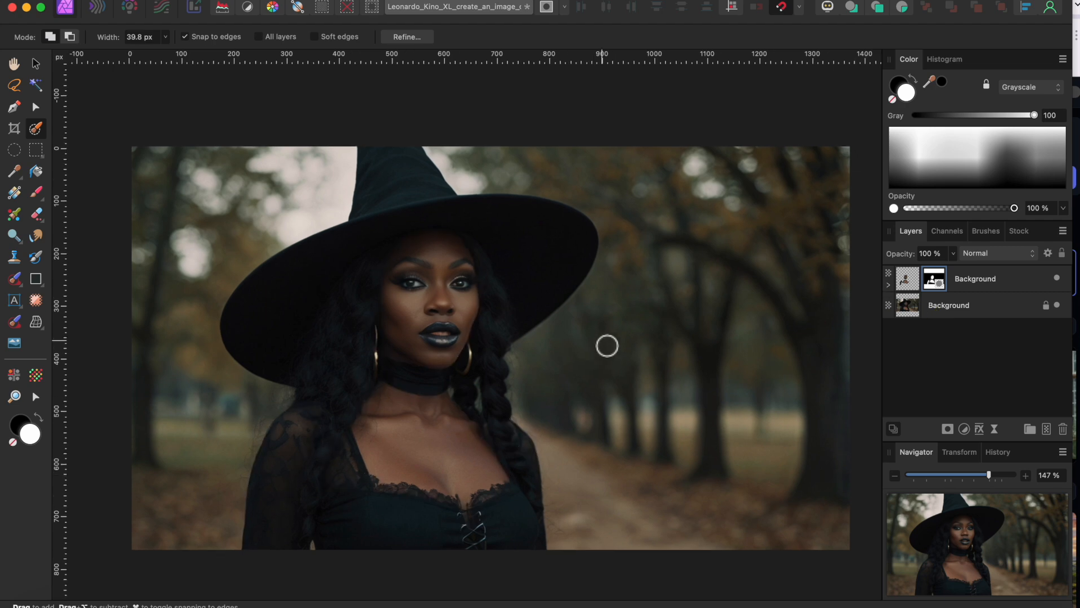
Add an HSL adjustment with a hue shift of -43.2° and a saturation shift of 25% to turn the skin green
left_click(993, 284)
left_click(964, 429)
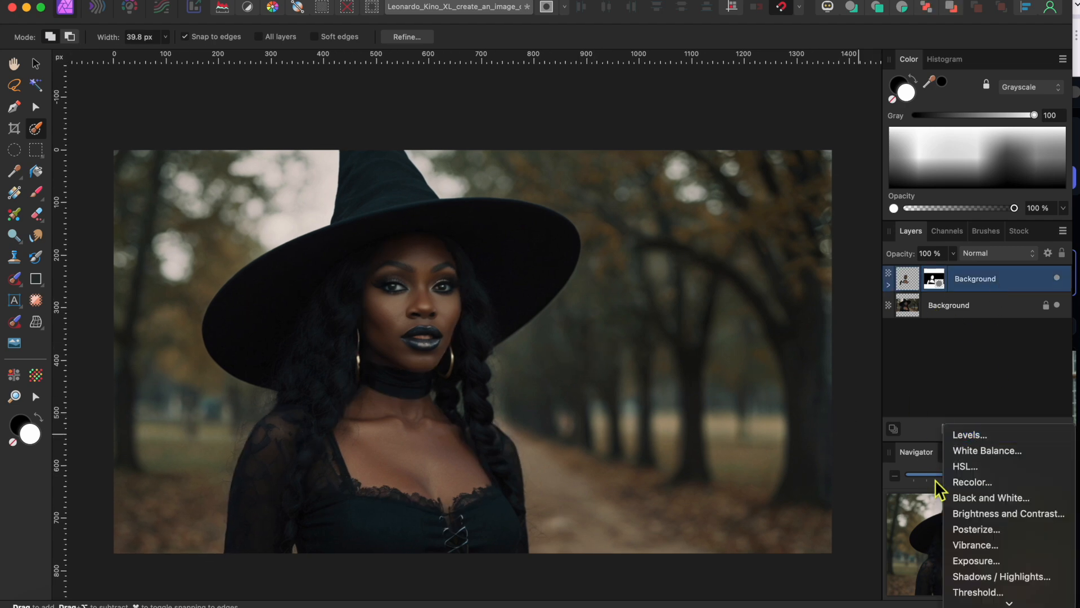
left_click(969, 471)
left_click_drag(706, 490, 681, 490)
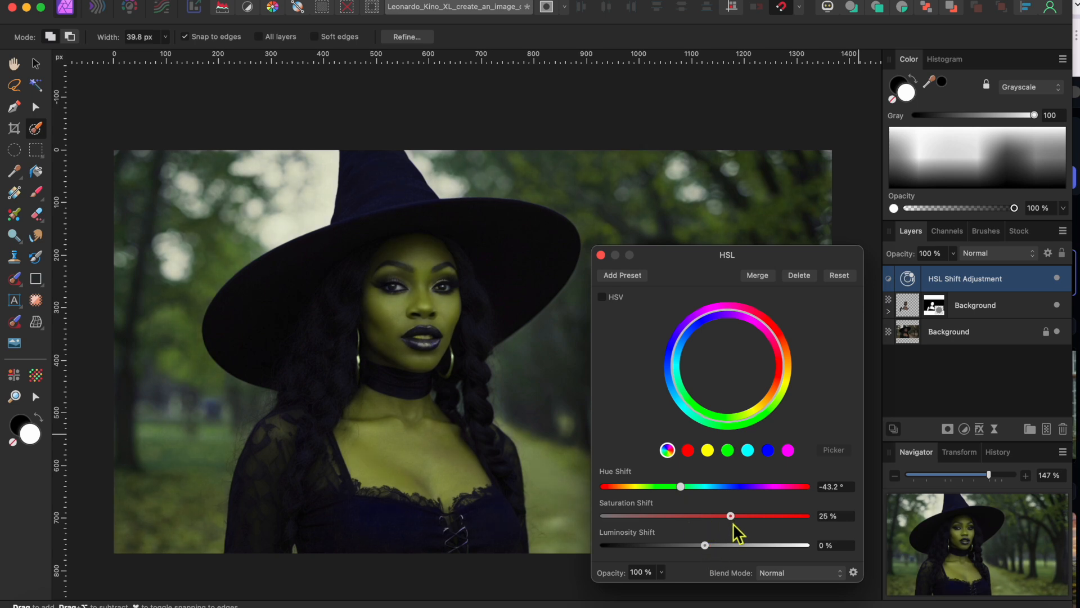
mouse_move(705, 545)
left_mouse_down()
mouse_move(731, 545)
mouse_move(704, 545)
left_mouse_up()
left_click(601, 255)
Nest the HSL Shift Adjustment inside the masked Background layer so it affects only the selected skin
scroll(378, 398, "up", 5)
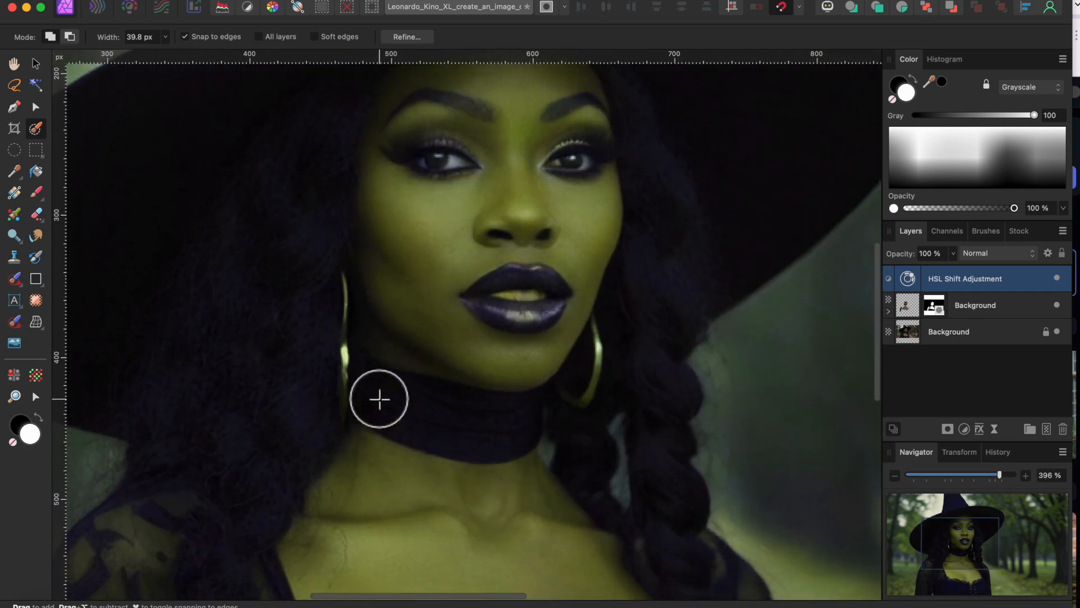
scroll(378, 398, "down", 1)
left_click(957, 298)
left_click(976, 281)
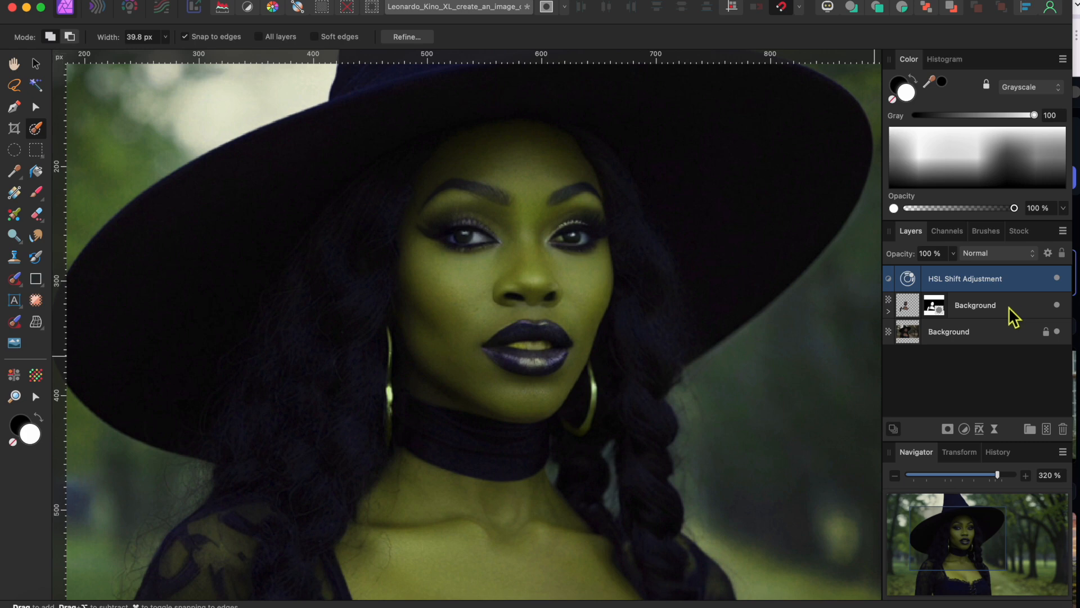
left_click_drag(1003, 285, 1013, 307)
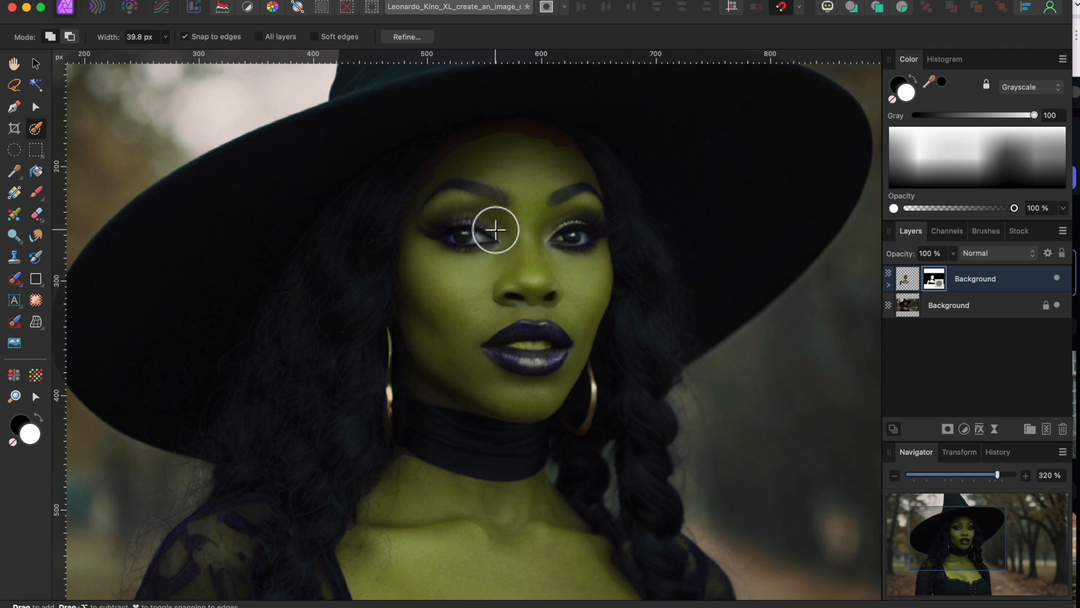
Set up the Paint Brush with black and the 64 px Round Soft Brush for painting on the layer's mask
left_click(901, 83)
left_click(36, 193)
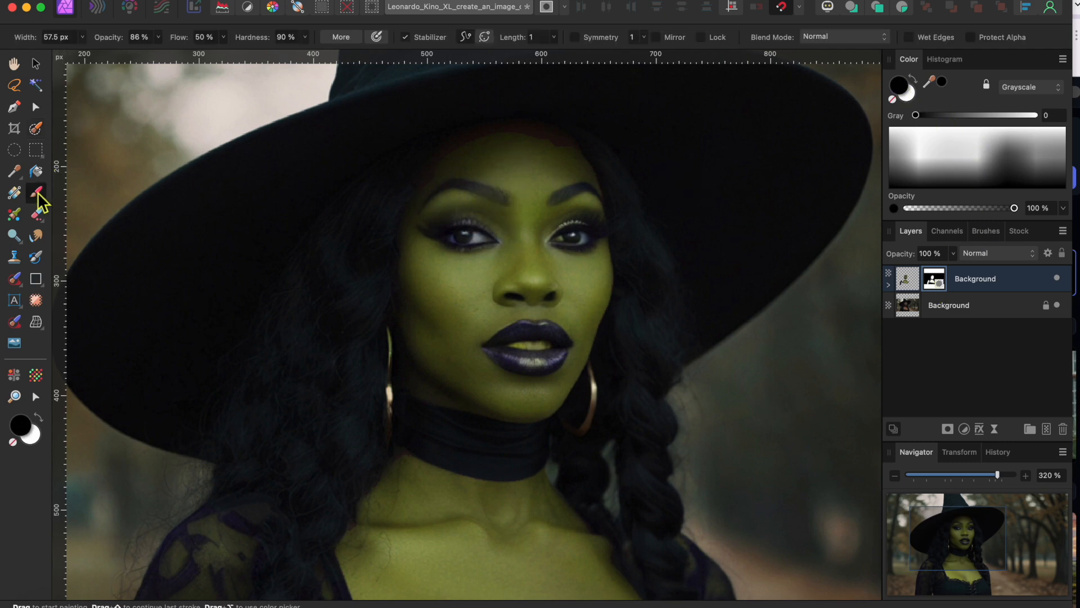
left_click(984, 232)
scroll(974, 335, "down", 5)
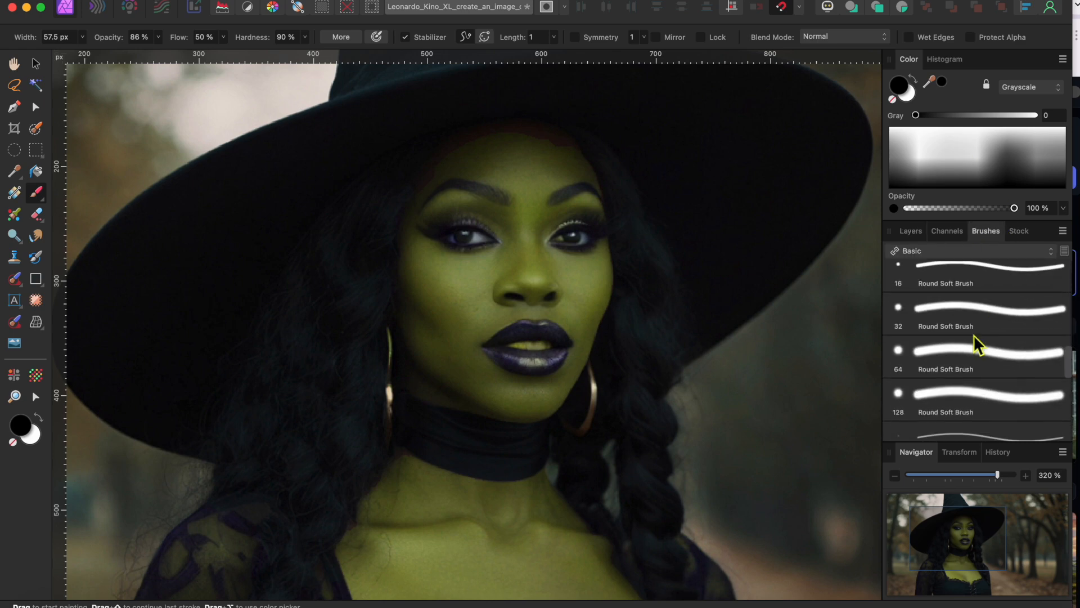
left_click(969, 339)
Reduce the brush width to 20.5 px and paint black on the mask over both eyes to restore their natural color
key("bracketleft")
key("bracketleft")
key("bracketleft")
scroll(495, 262, "up", 5)
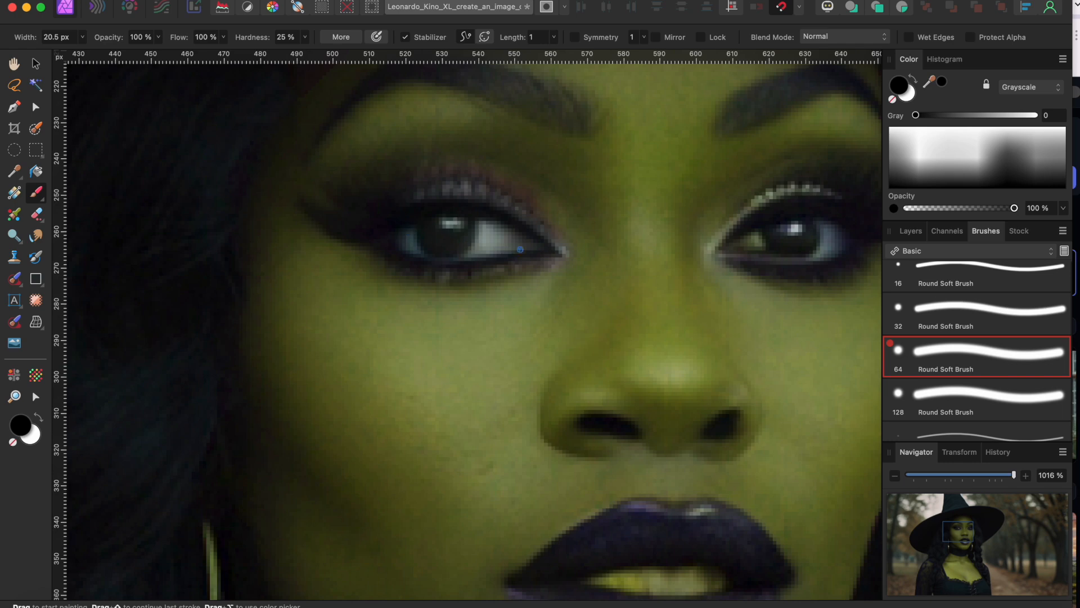
scroll(549, 251, "right", 5)
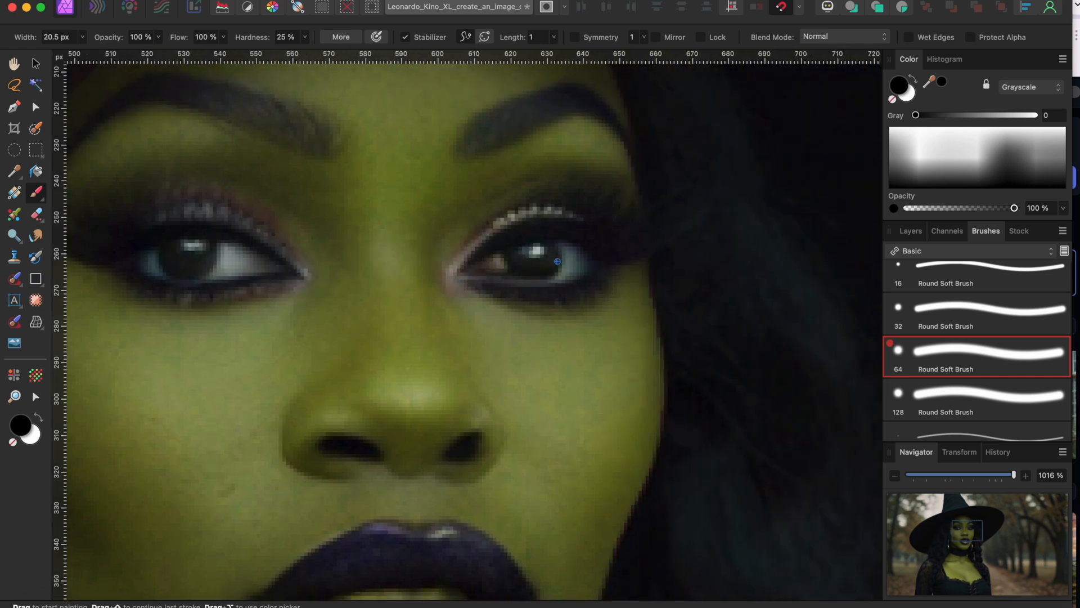
Try to restore the natural color of the teeth by painting black on the mask with a 10.7 px brush
scroll(559, 272, "down", 5)
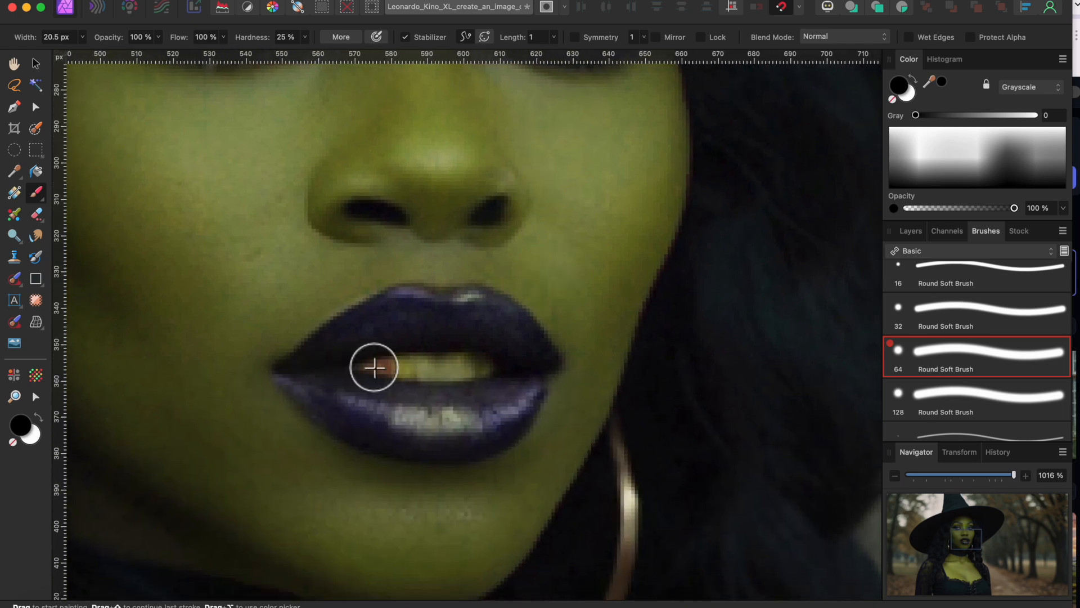
key("bracketleft")
key("bracketleft")
key("bracketleft")
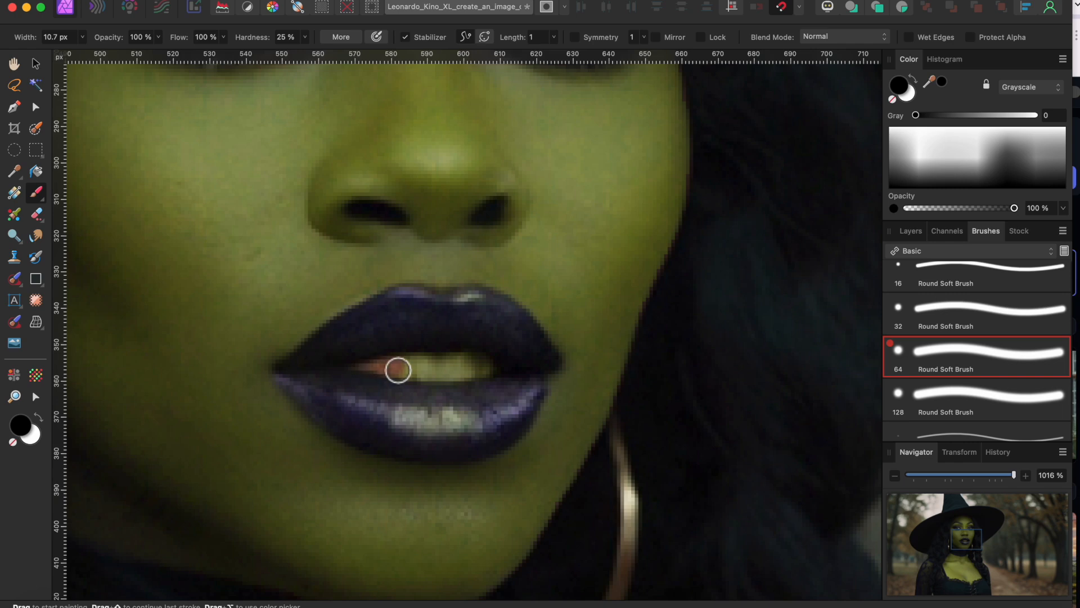
left_click_drag(376, 374, 434, 368)
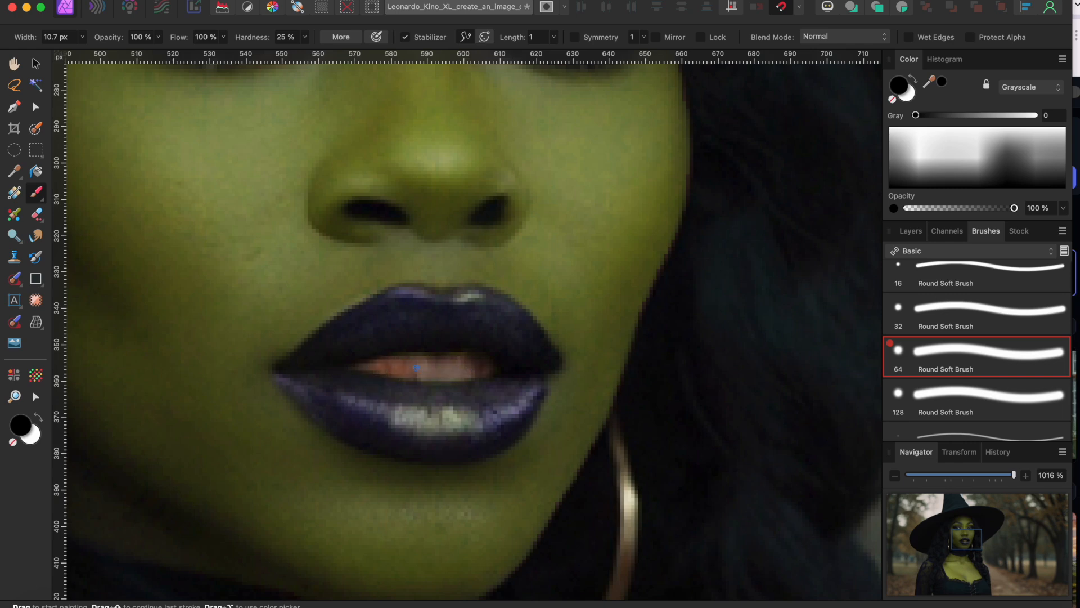
scroll(461, 368, "down", 4)
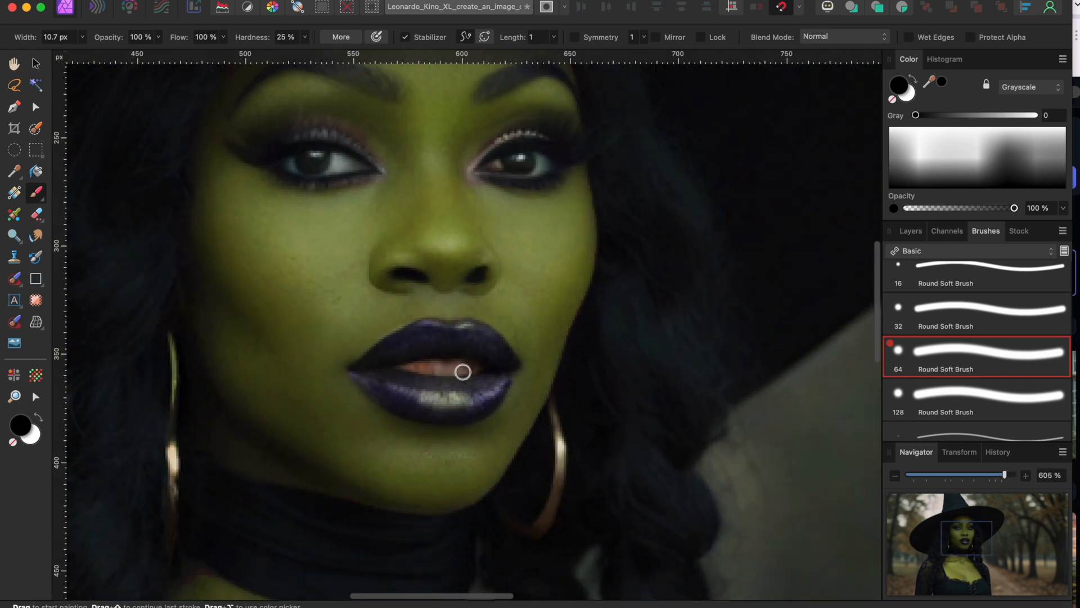
scroll(461, 370, "down", 3)
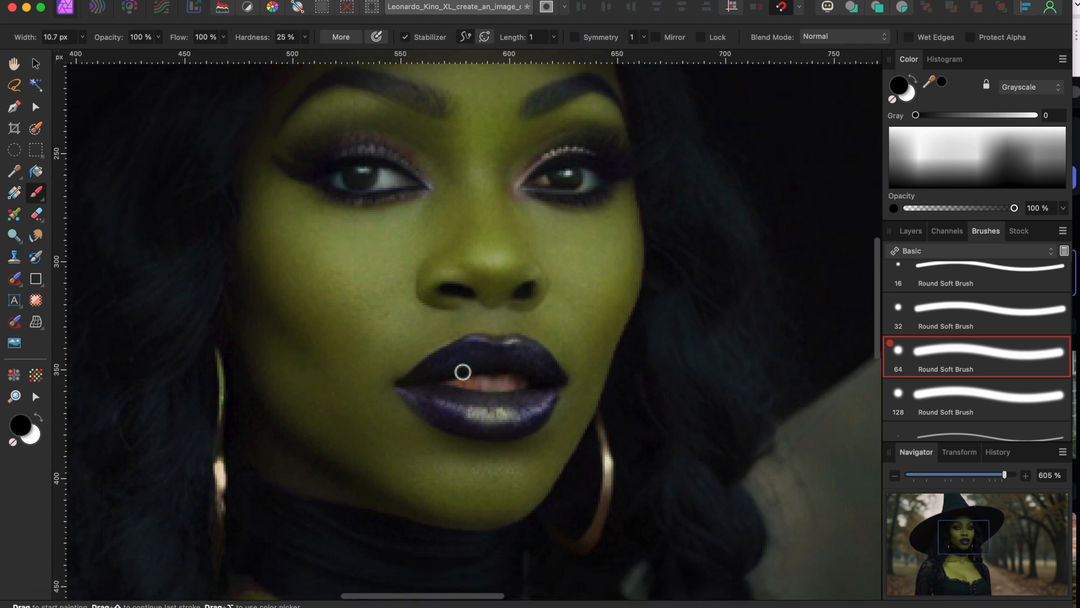
Make the masked Background layer active and select both lips with the Selection Brush at 4.8 px width
key("w")
left_click(911, 231)
left_click(978, 319)
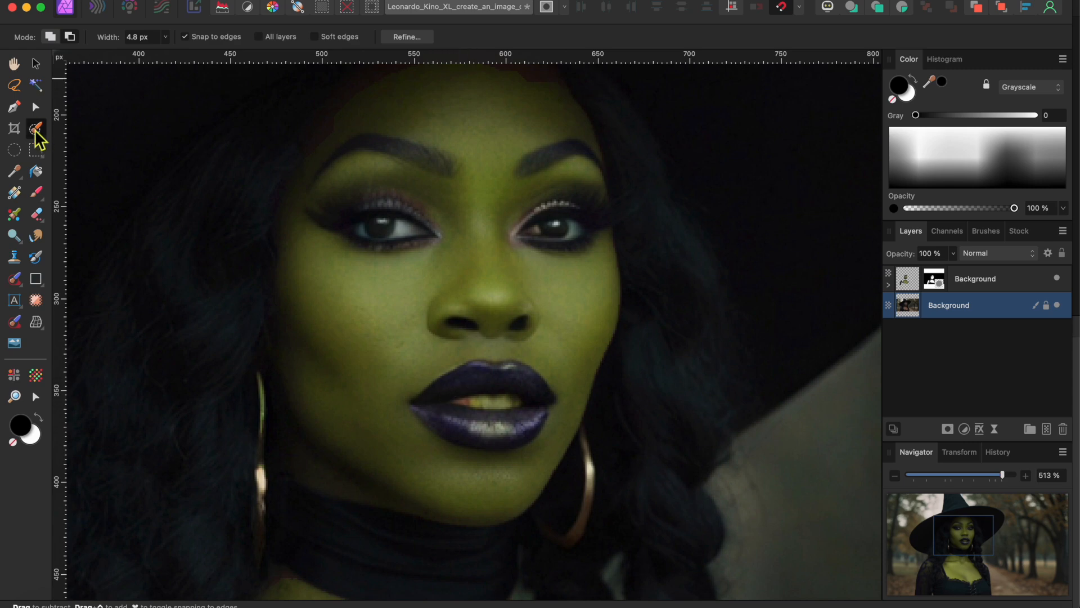
key("v")
left_click(495, 416)
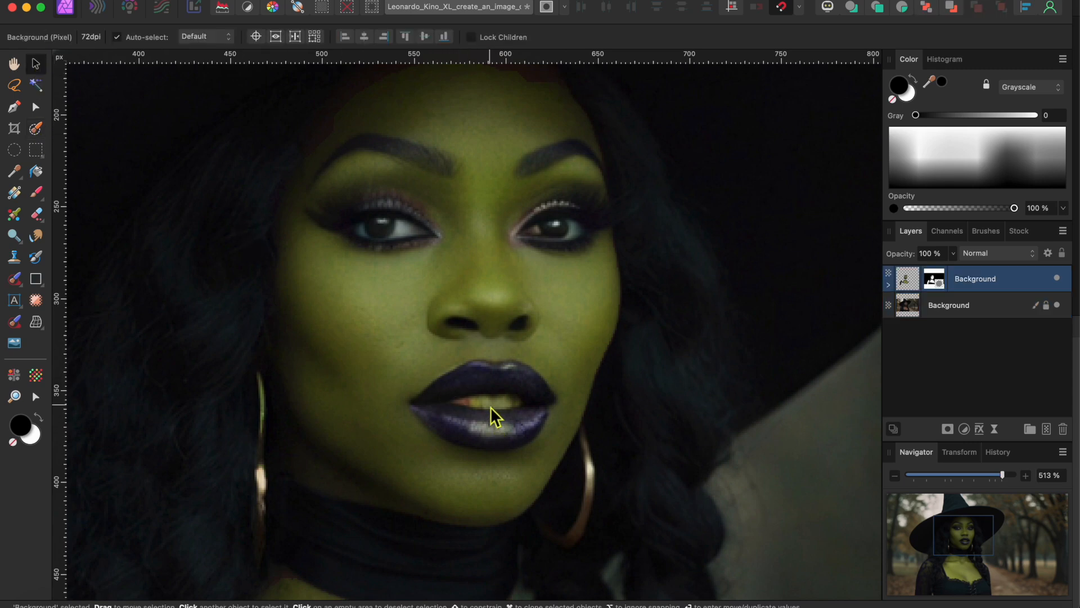
left_click(36, 129)
mouse_move(456, 388)
left_mouse_down()
mouse_move(496, 382)
mouse_move(461, 428)
mouse_move(511, 438)
mouse_move(488, 440)
mouse_move(549, 405)
left_mouse_up()
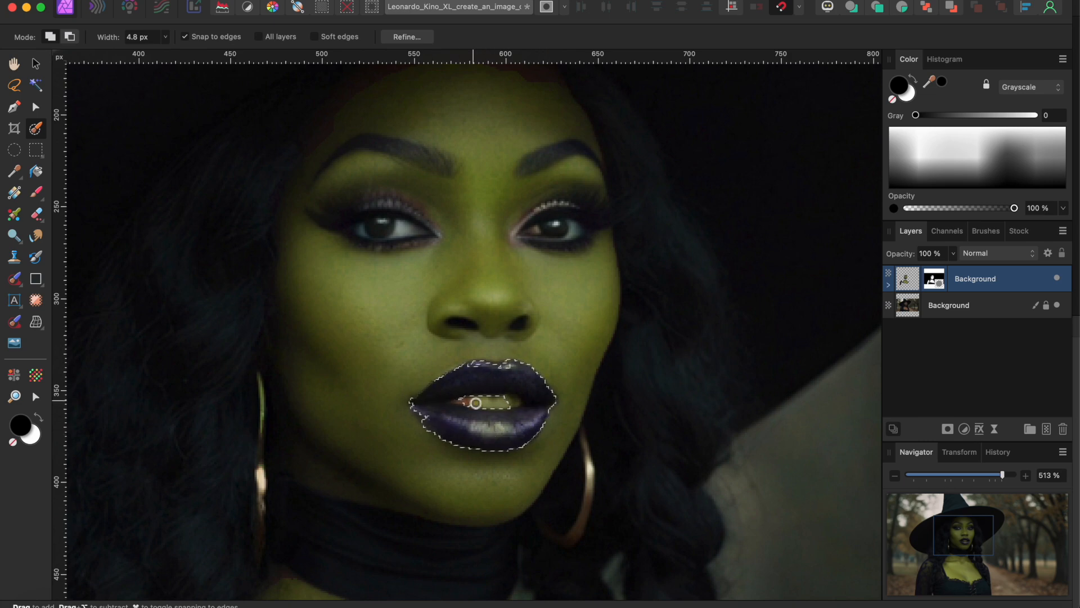
Subtract the teeth and mouth opening from the lip selection with a 3 px selection brush
scroll(476, 403, "up", 10)
key("bracketleft")
key("bracketleft")
left_click_drag(474, 401, 408, 411)
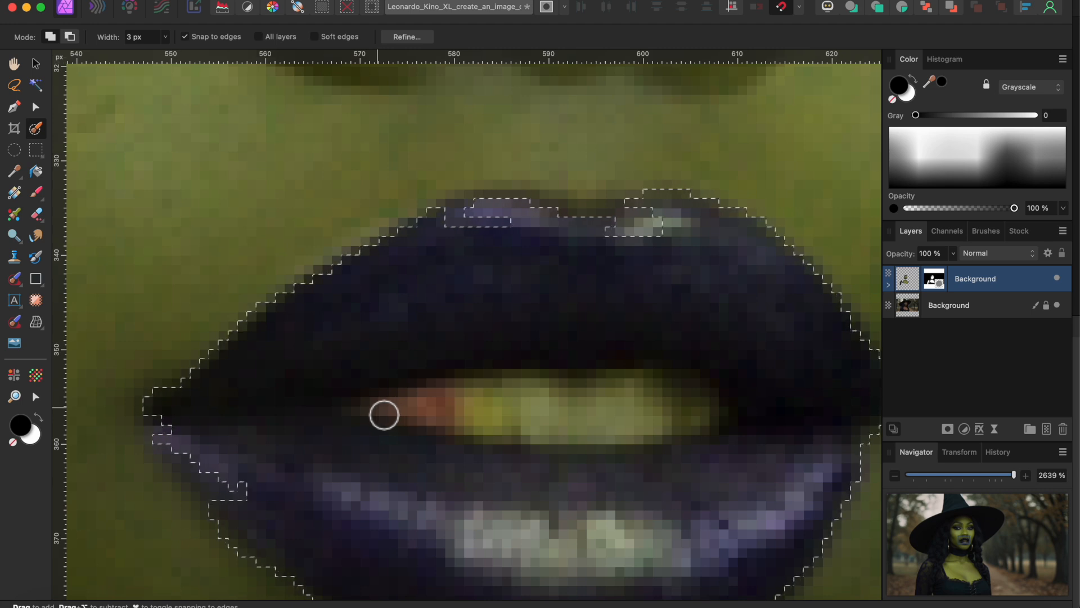
left_click(69, 36)
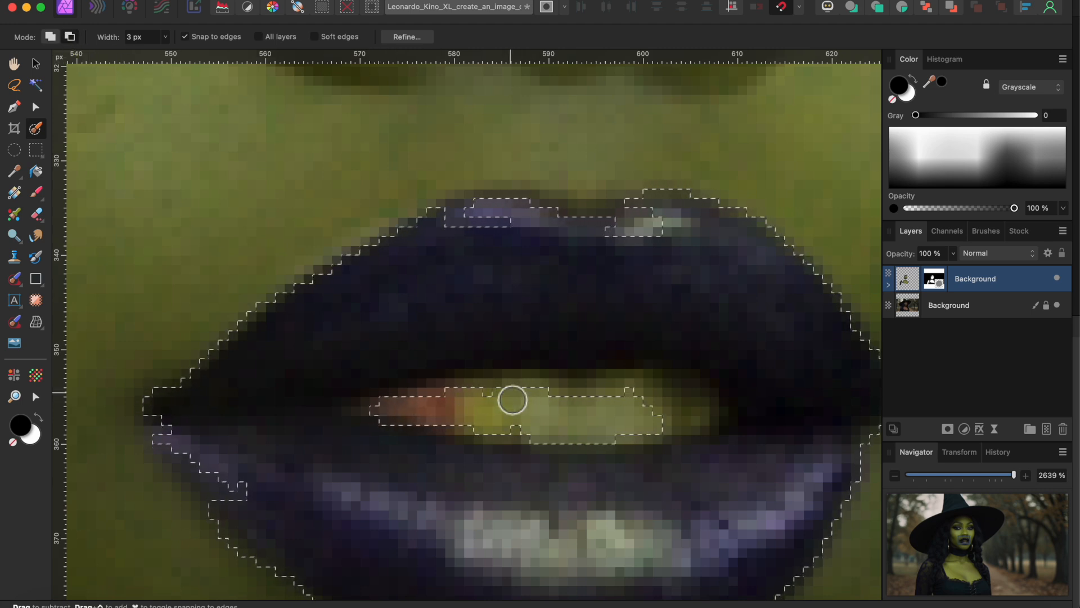
left_click_drag(550, 396, 692, 410)
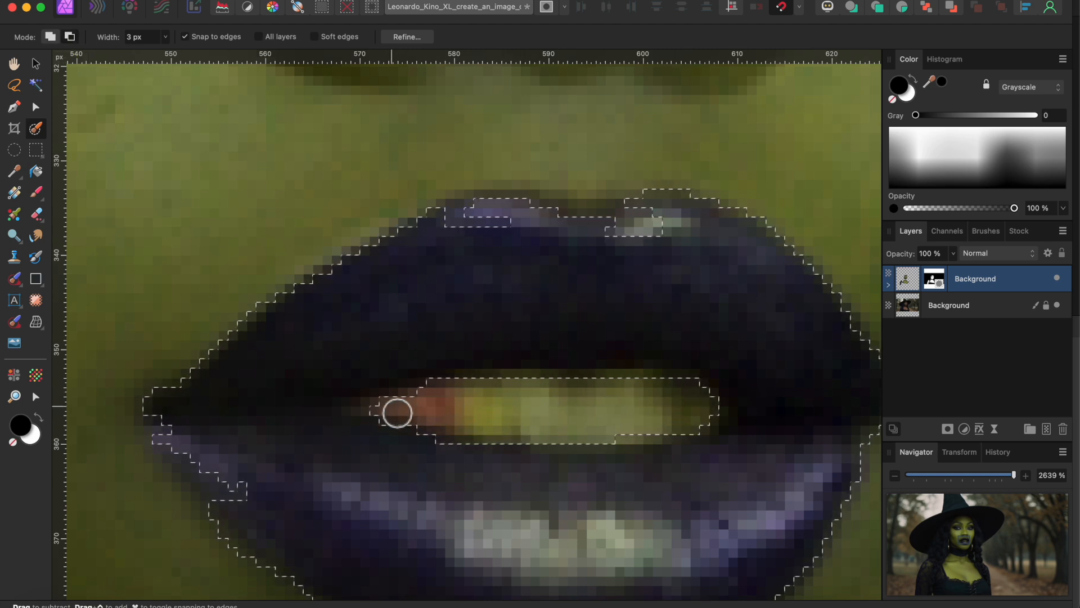
scroll(526, 393, "down", 3)
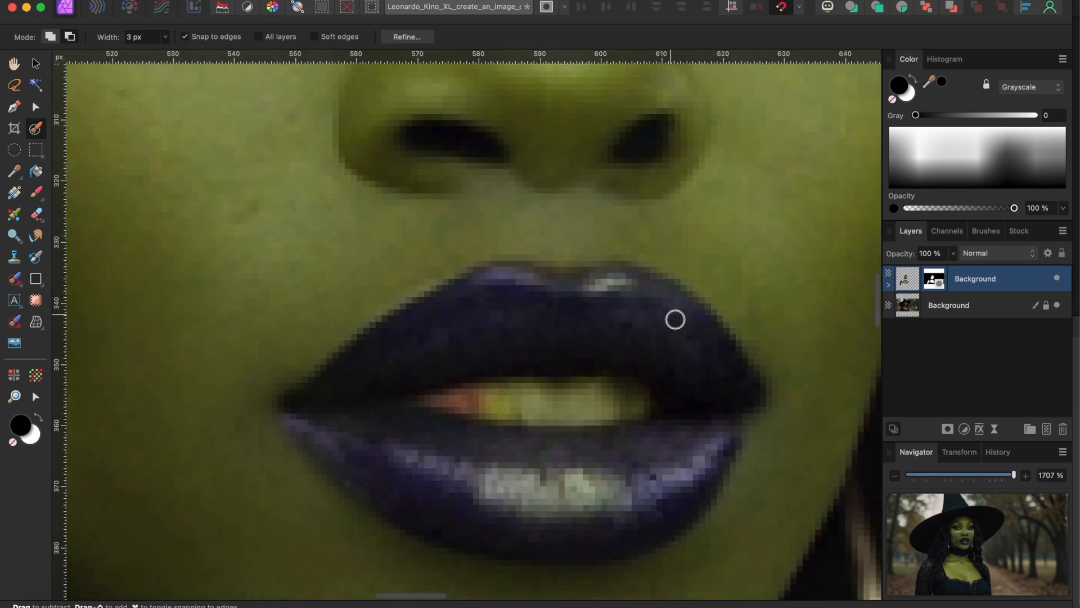
scroll(528, 414, "down", 6)
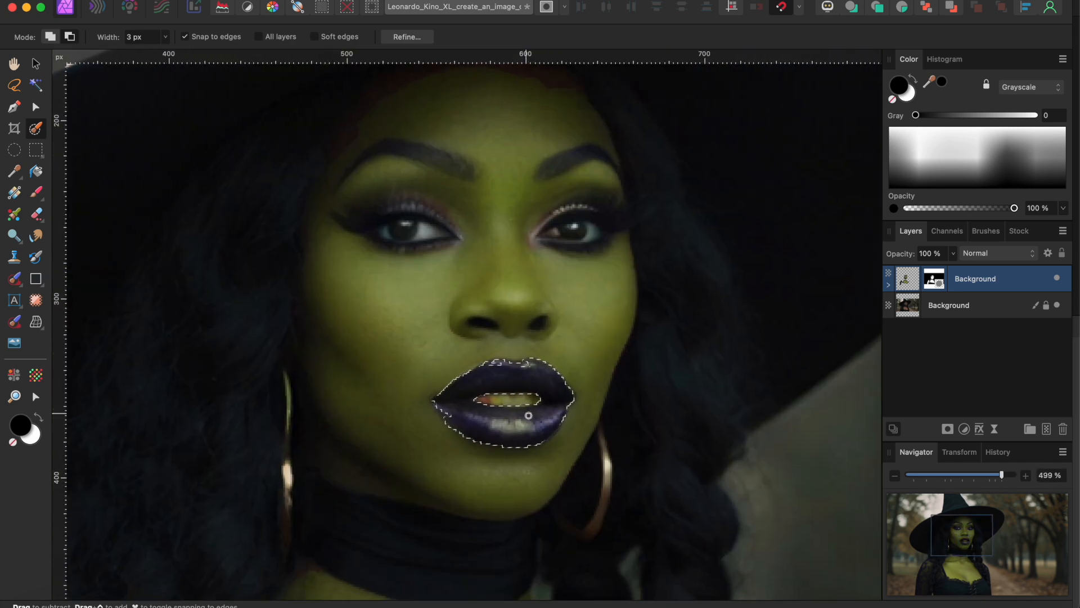
Duplicate the selected lips onto their own layer and add a Recolor adjustment above it
key("super+j")
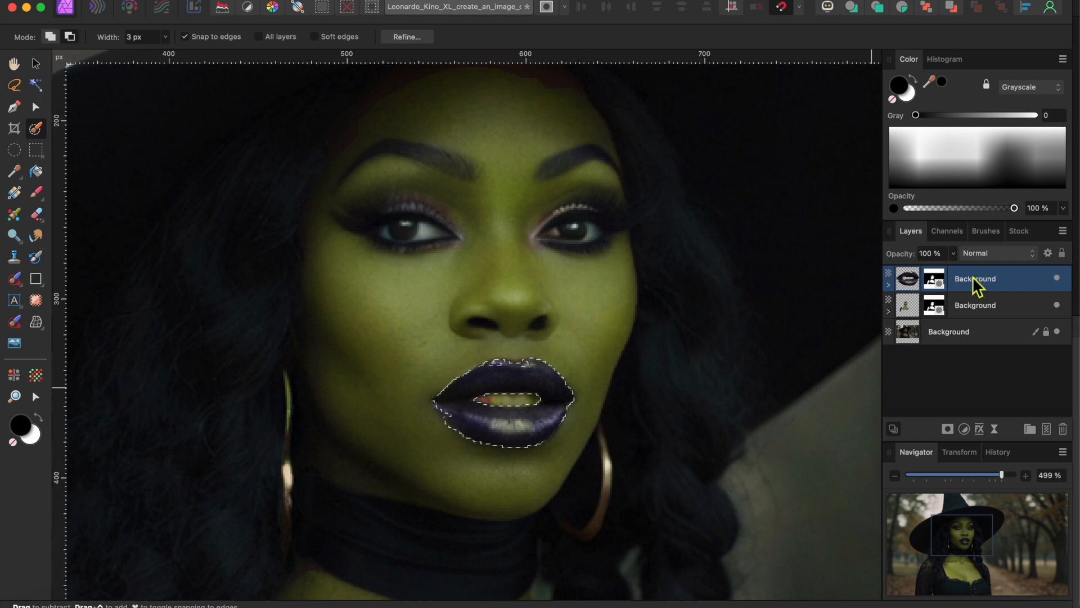
left_click(965, 430)
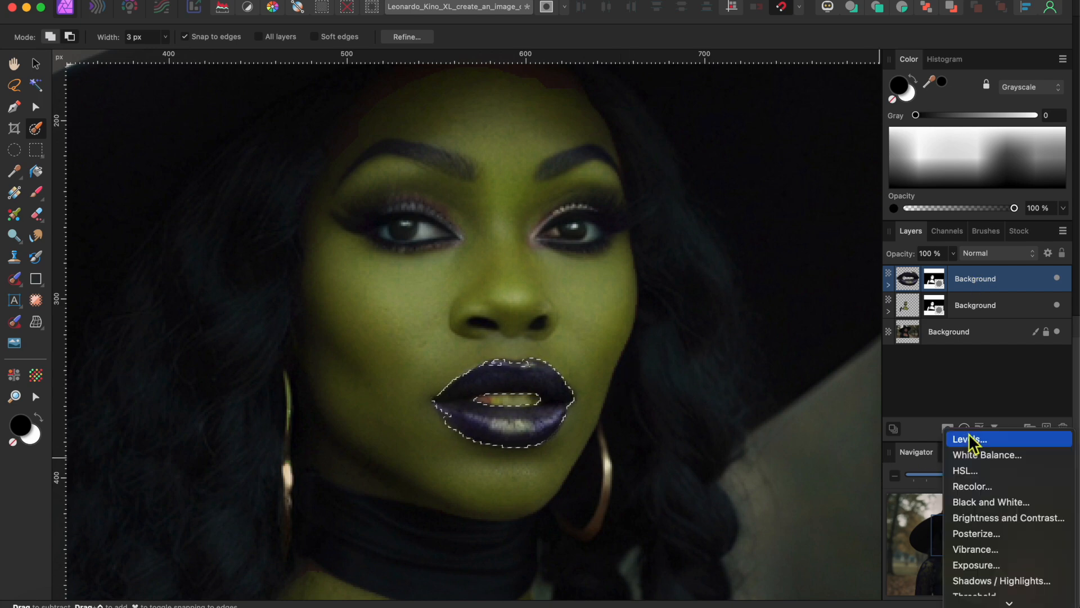
left_click(977, 485)
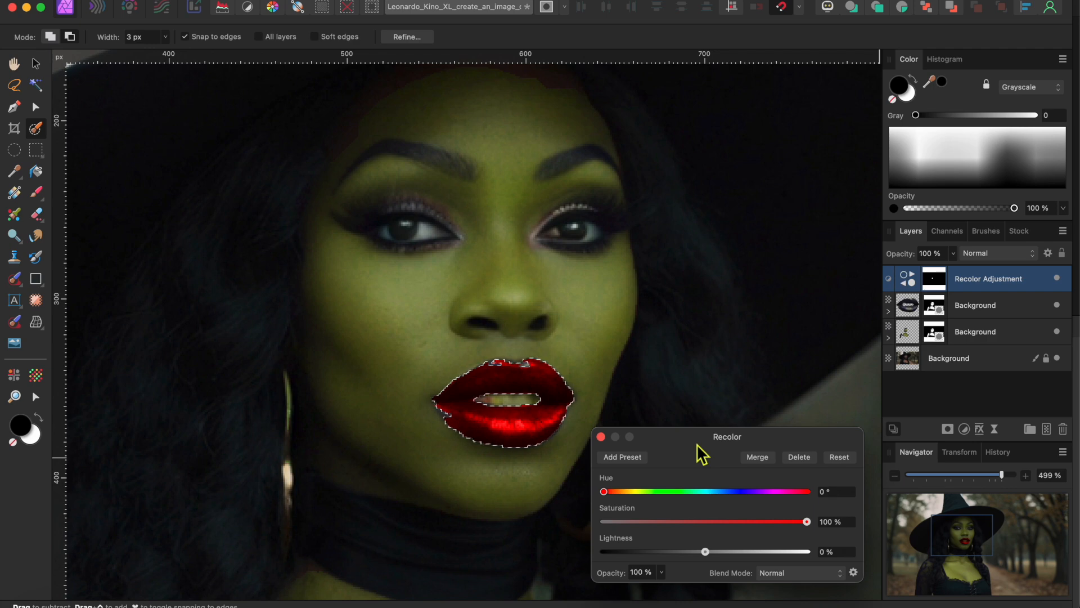
Recolor the lips green with hue 99.3°, saturation 49% and lightness -14%, and clear the selection
left_click_drag(604, 491, 671, 506)
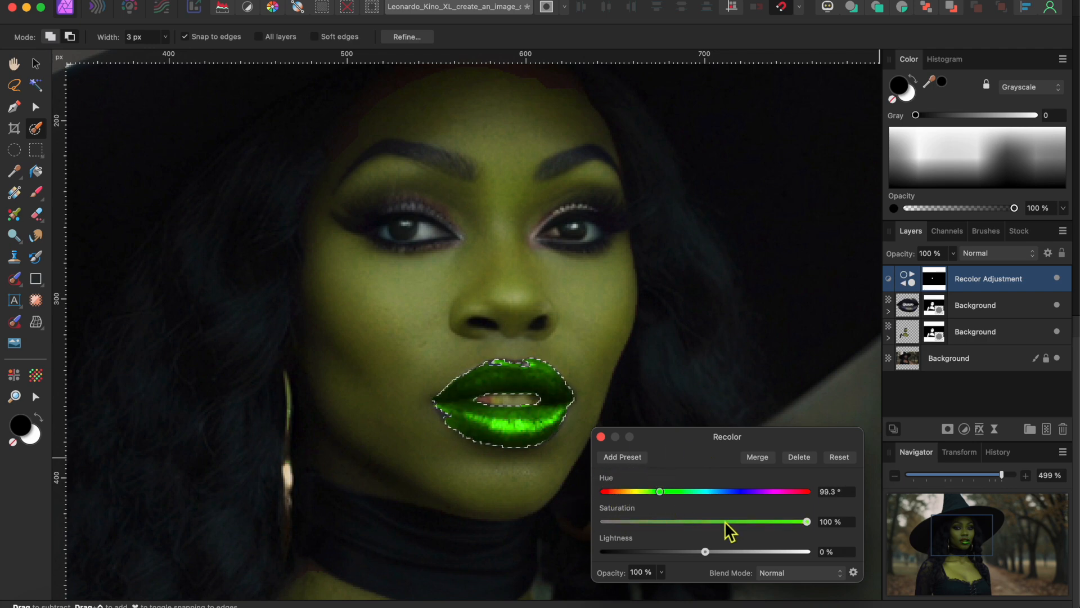
left_click_drag(813, 525, 694, 554)
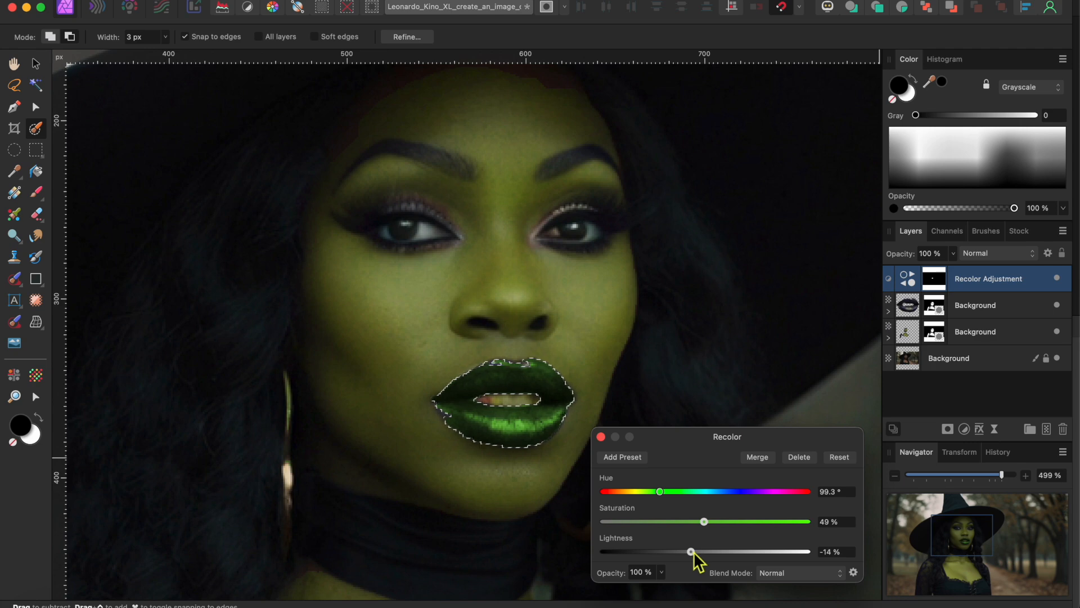
left_click(601, 437)
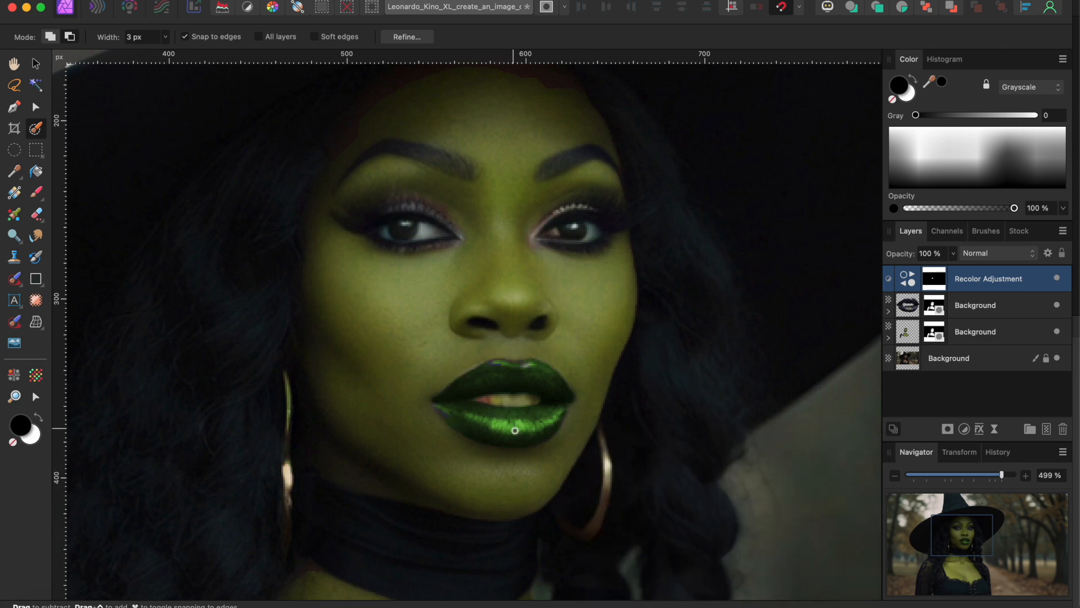
Select all layers from Recolor Adjustment down to the locked Background and merge the visible result into a new pixel layer
scroll(515, 430, "down", 10)
scroll(521, 434, "right", 1)
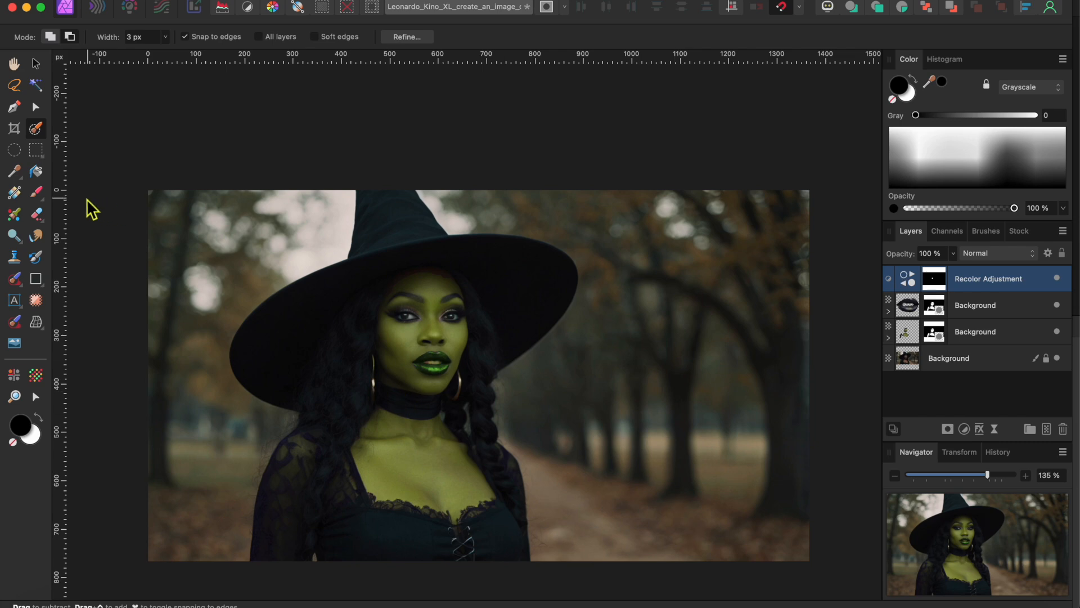
scroll(316, 320, "down", 2)
scroll(317, 315, "up", 1)
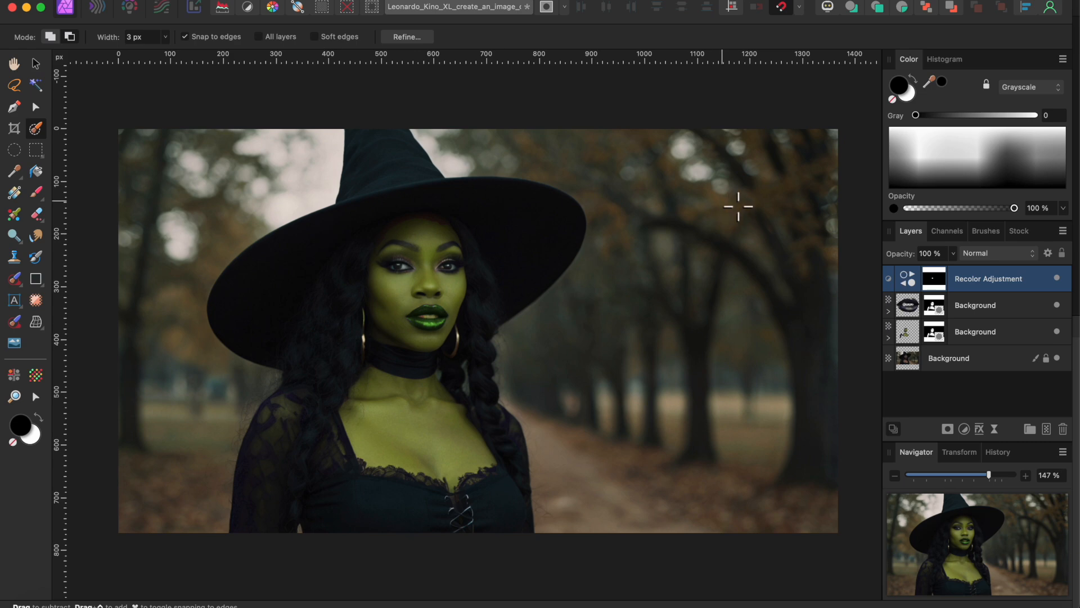
left_click(981, 335, "shift")
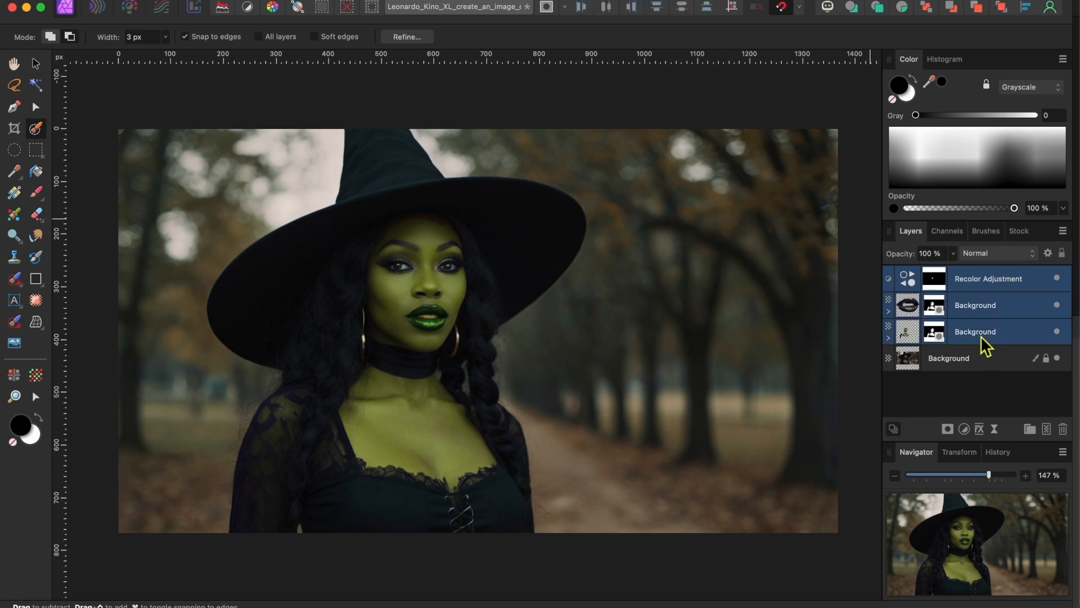
left_click(980, 355, "shift")
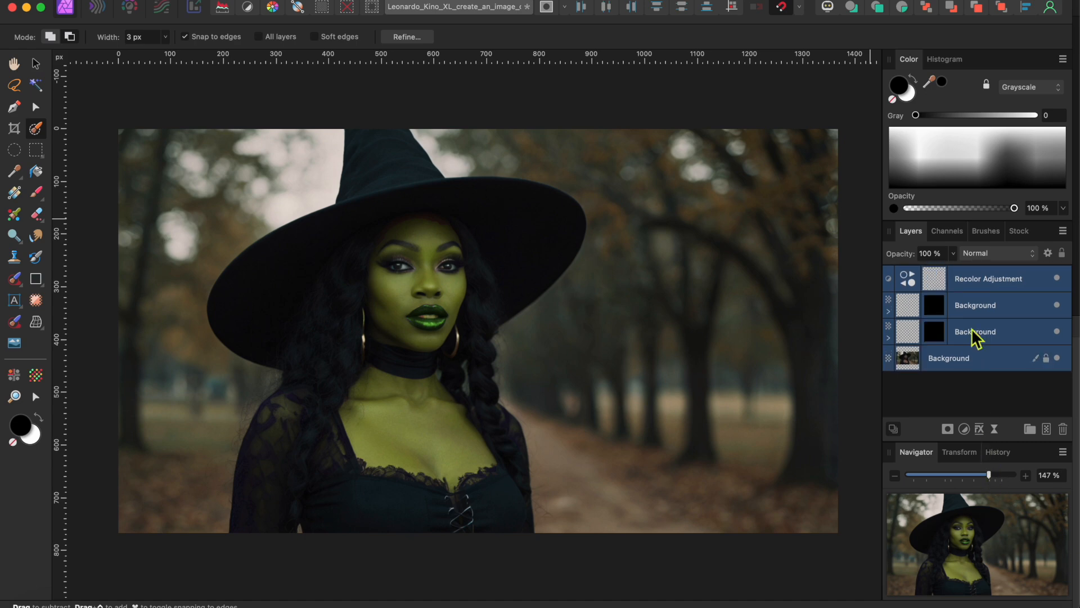
right_click(973, 328)
left_click(981, 527)
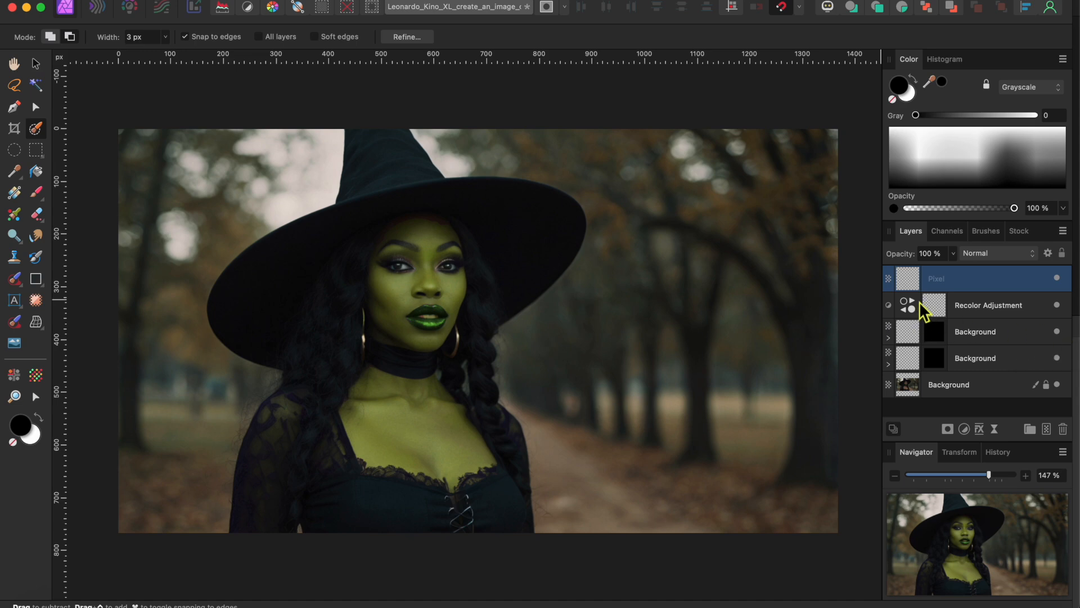
Select the whole witch, including hat and dress, on the merged layer with the Selection Brush at 73.6 px width
left_click(36, 64)
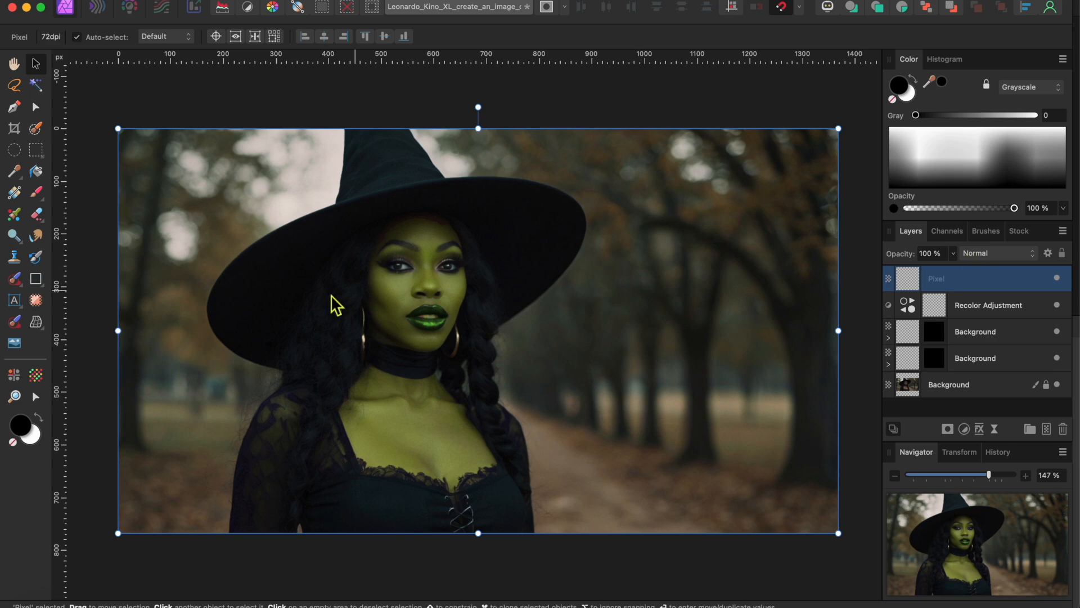
left_click(36, 128)
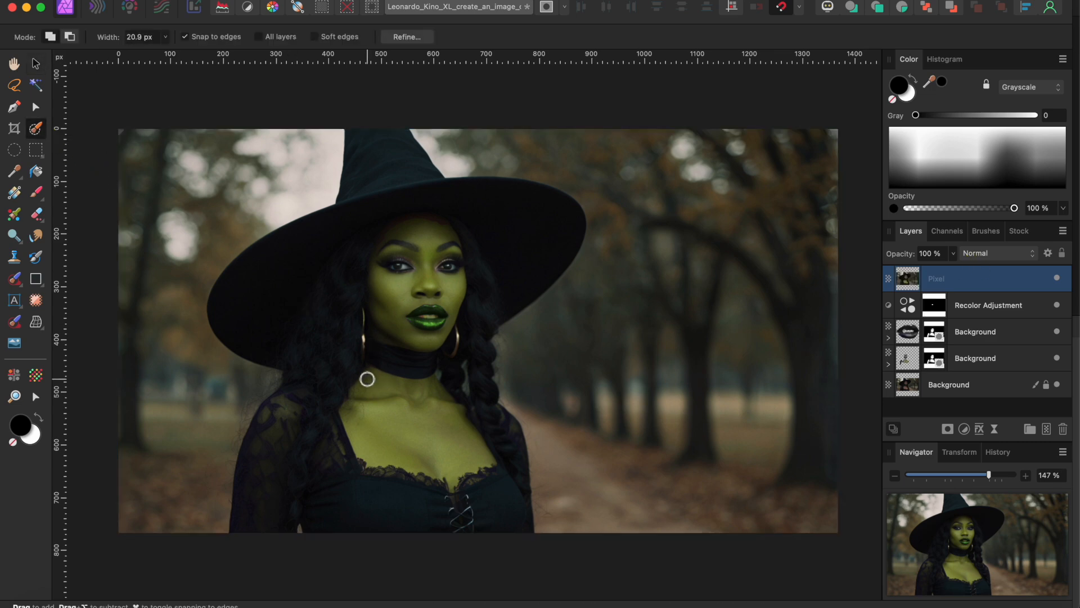
key("bracketright")
key("bracketright")
key("bracketright")
mouse_move(304, 489)
left_mouse_down()
mouse_move(330, 433)
mouse_move(394, 459)
mouse_move(442, 509)
mouse_move(473, 496)
mouse_move(498, 509)
mouse_move(490, 462)
mouse_move(452, 382)
mouse_move(446, 329)
mouse_move(471, 302)
mouse_move(471, 352)
mouse_move(503, 268)
mouse_move(519, 269)
mouse_move(544, 243)
mouse_move(520, 223)
mouse_move(396, 248)
mouse_move(287, 300)
mouse_move(297, 326)
mouse_move(376, 239)
mouse_move(390, 201)
mouse_move(382, 158)
mouse_move(443, 397)
left_mouse_up()
Subtract the background gaps between the neck and braids from the witch selection with a 7.6 px Selection Brush
scroll(443, 397, "up", 5)
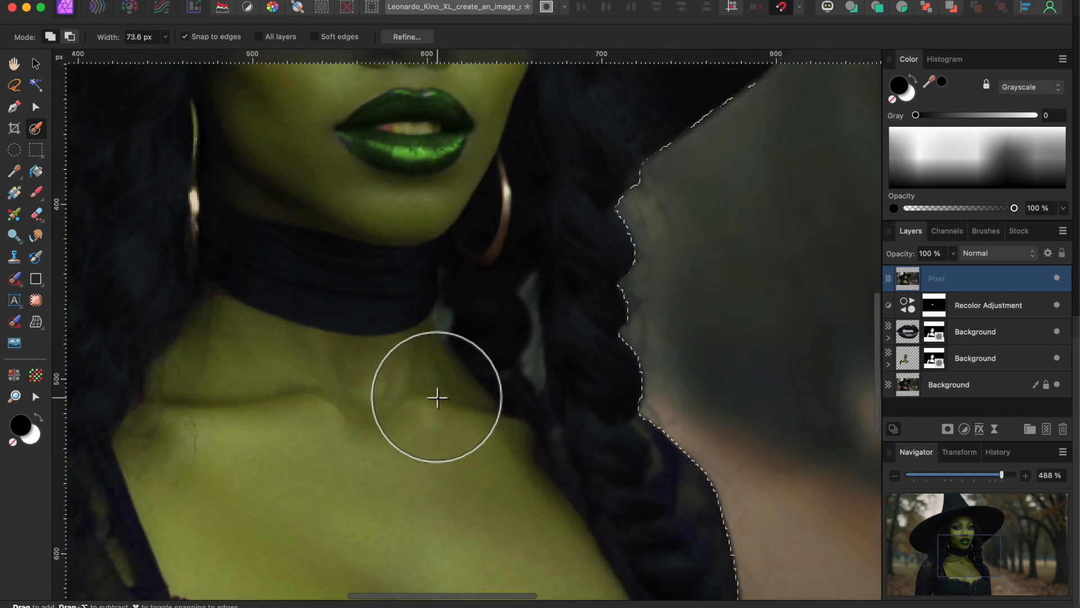
key("bracketleft")
key("bracketleft")
key("bracketleft")
key("bracketleft")
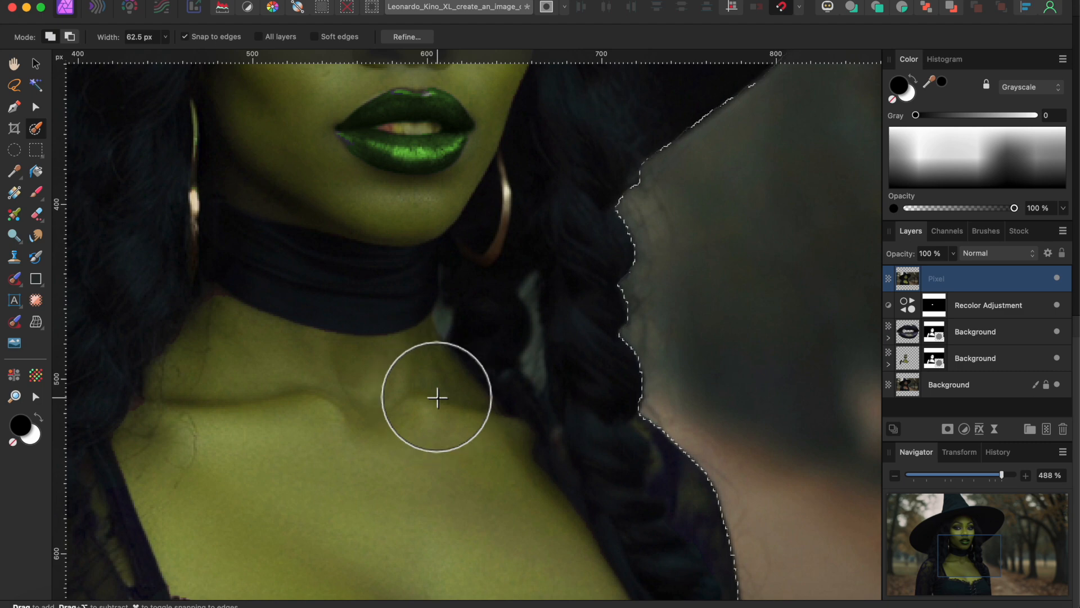
key("bracketleft")
key("bracketleft")
key("bracketleft")
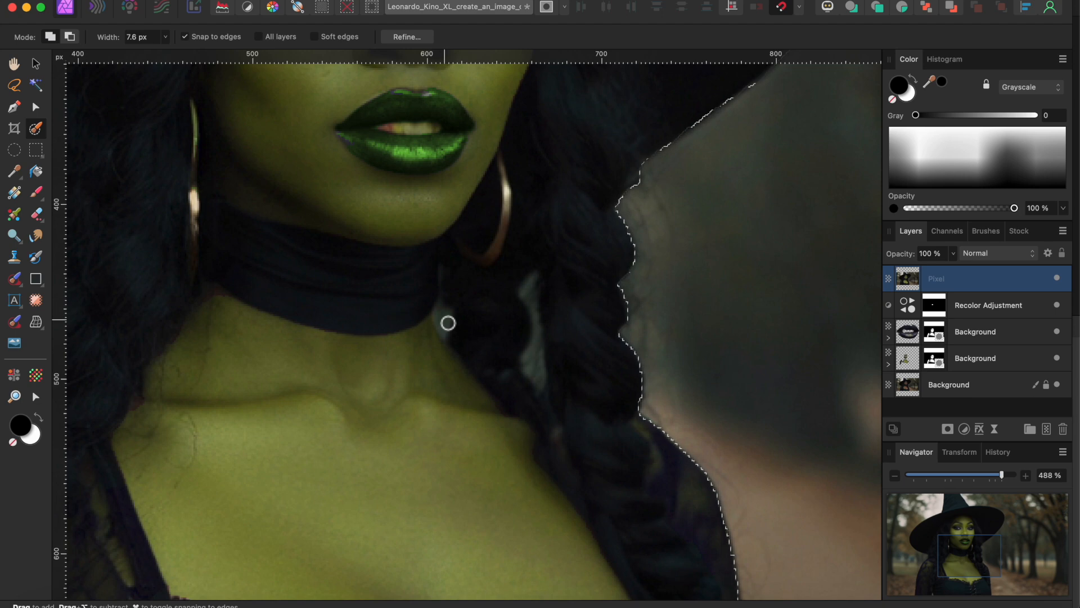
mouse_move(537, 373)
left_mouse_down()
mouse_move(532, 294)
mouse_move(543, 388)
mouse_move(540, 379)
left_mouse_up()
scroll(258, 217, "up", 3)
Refine the witch selection into a new masked layer and hide the Recolor Adjustment and all Background layers
scroll(259, 216, "down", 5)
scroll(258, 216, "down", 6)
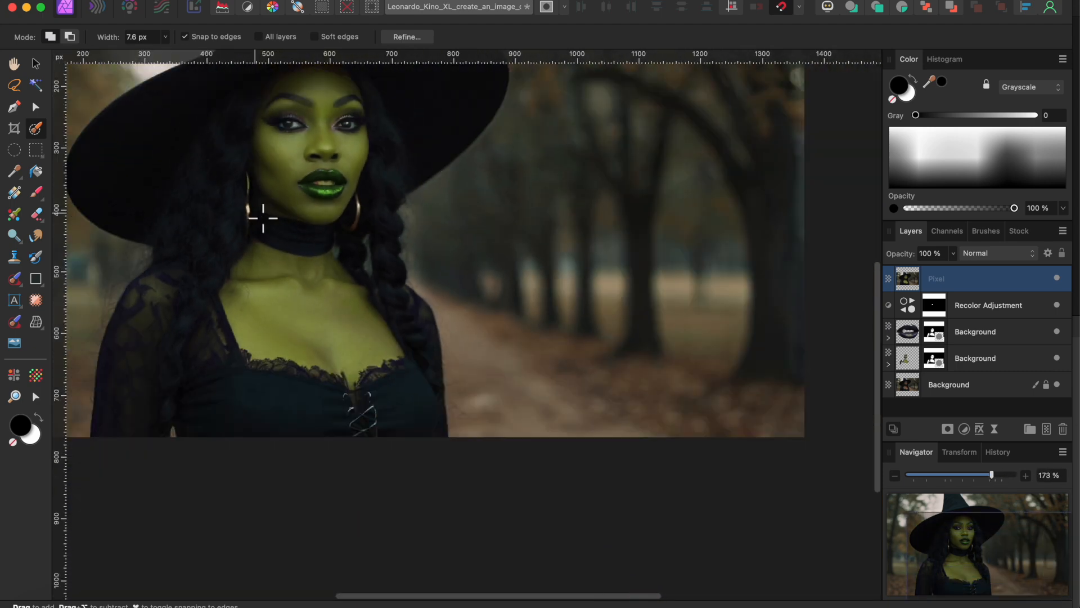
scroll(260, 217, "up", 1)
scroll(262, 218, "down", 2)
scroll(263, 218, "up", 2)
scroll(264, 217, "left", 2)
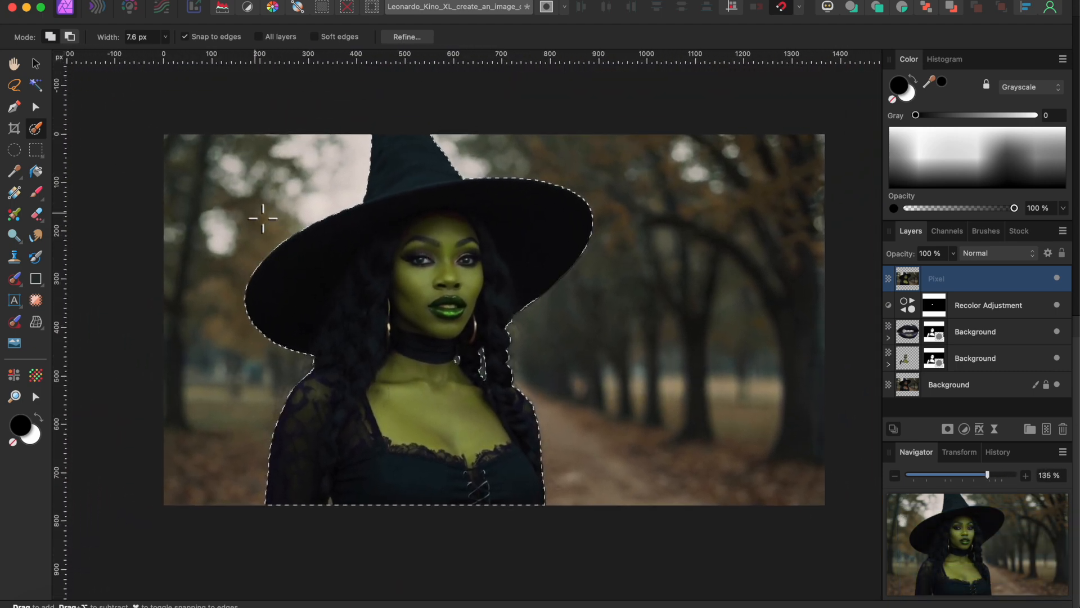
left_click(405, 37)
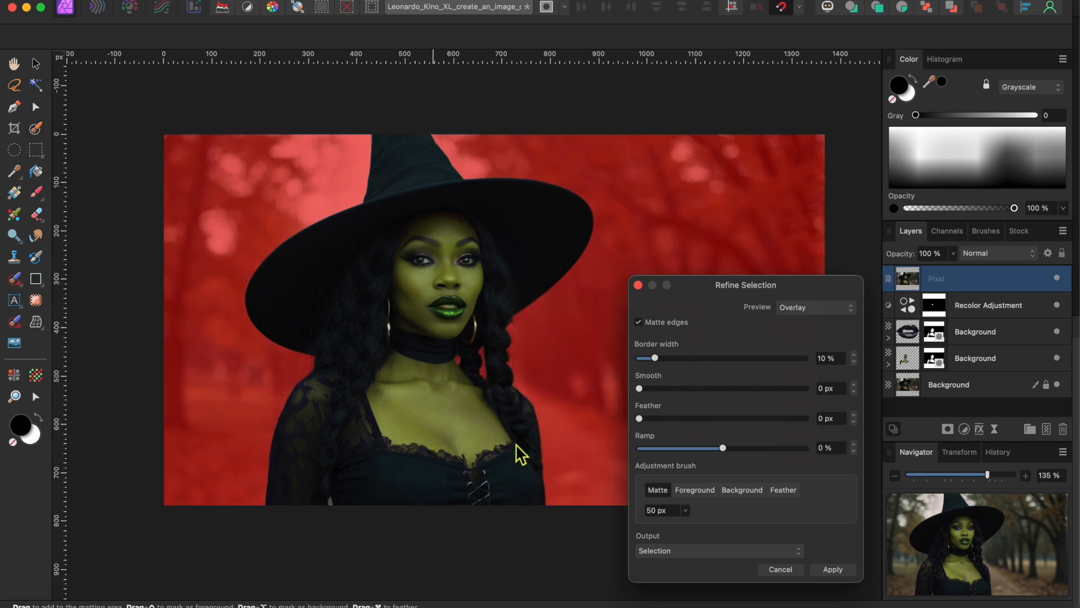
left_click(678, 552)
left_click(682, 592)
left_click(843, 573)
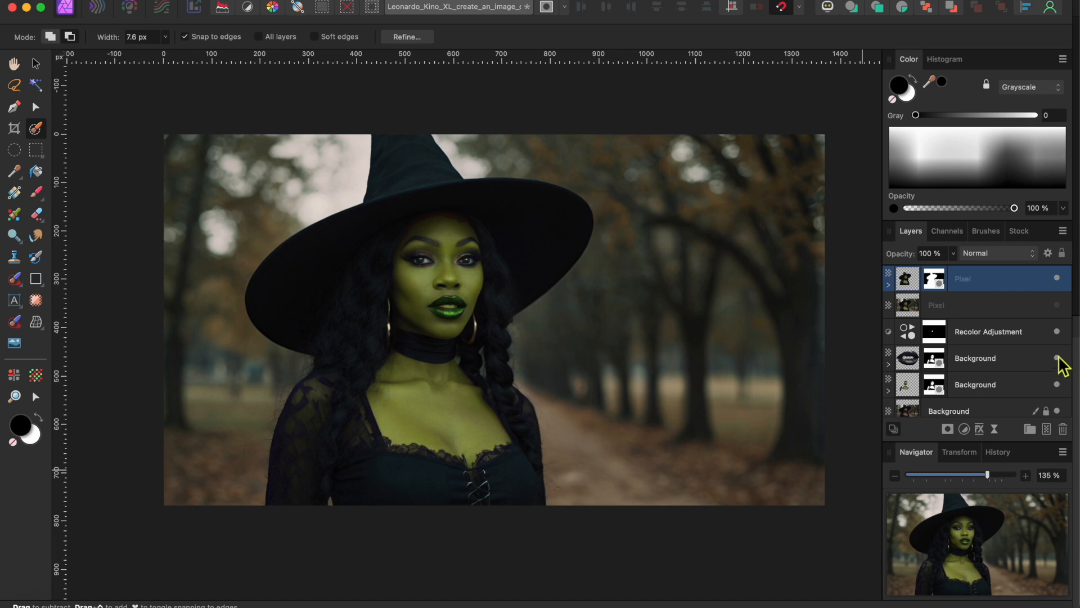
left_click(1057, 332)
left_click(1058, 410)
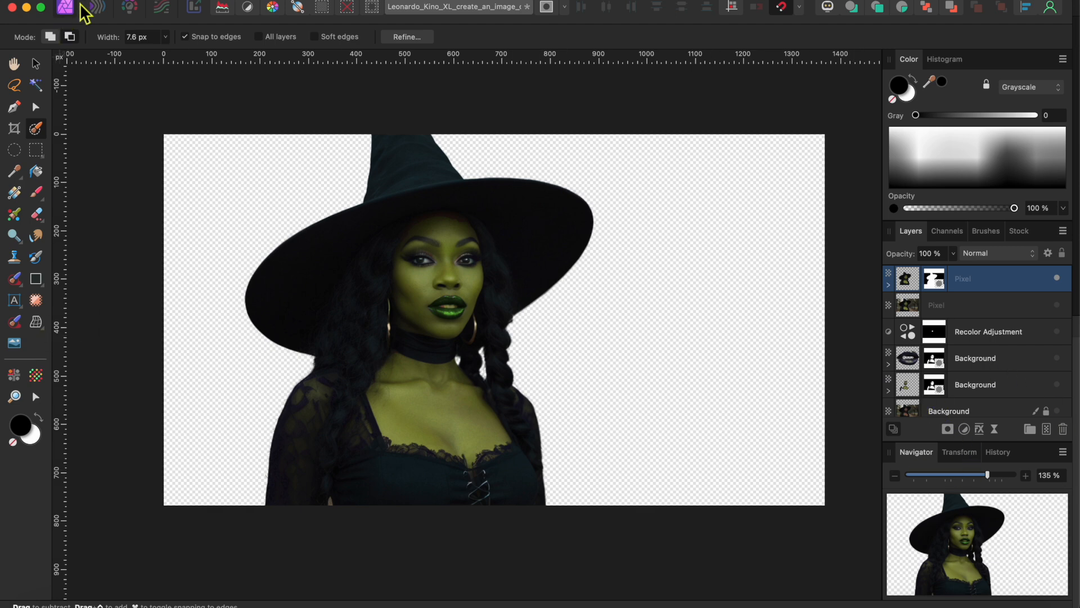
Place Leonardo Emerald City.jpg from Downloads and size it to cover the whole canvas
left_click(122, 3)
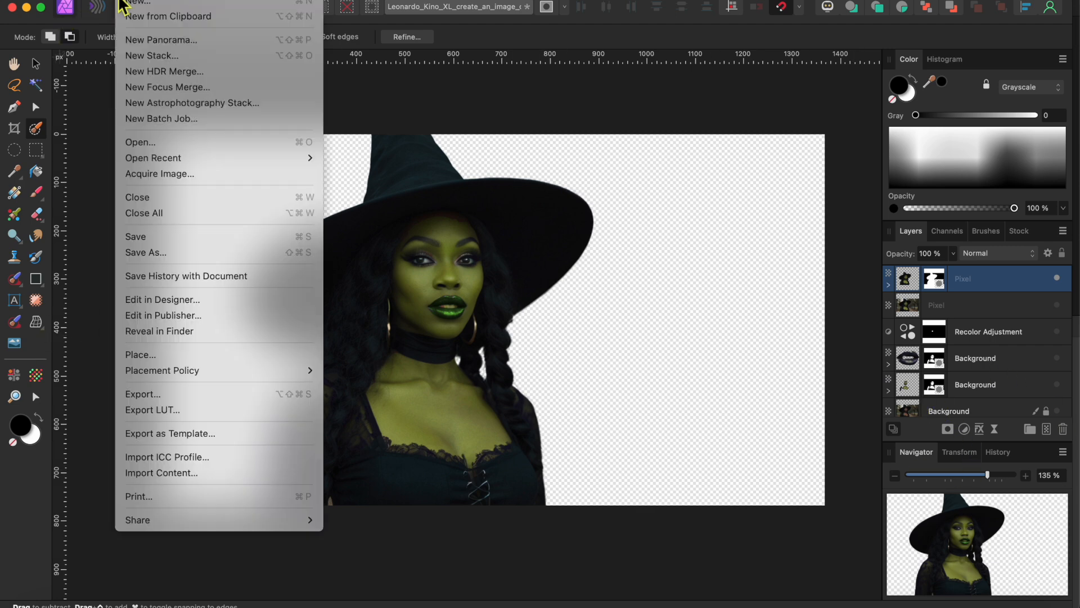
left_click(141, 360)
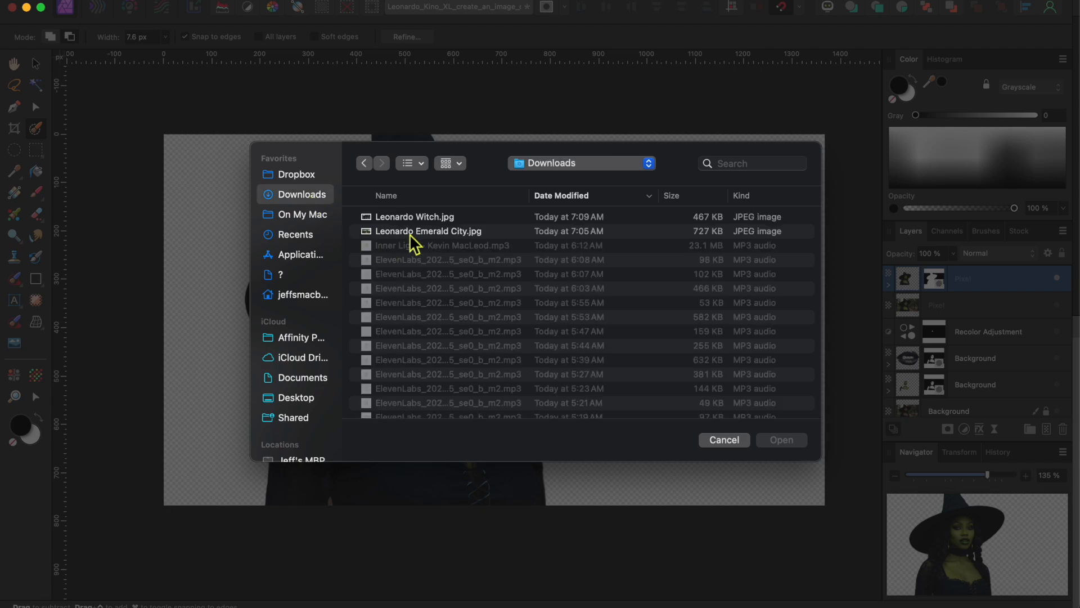
left_click(410, 232)
left_click(782, 438)
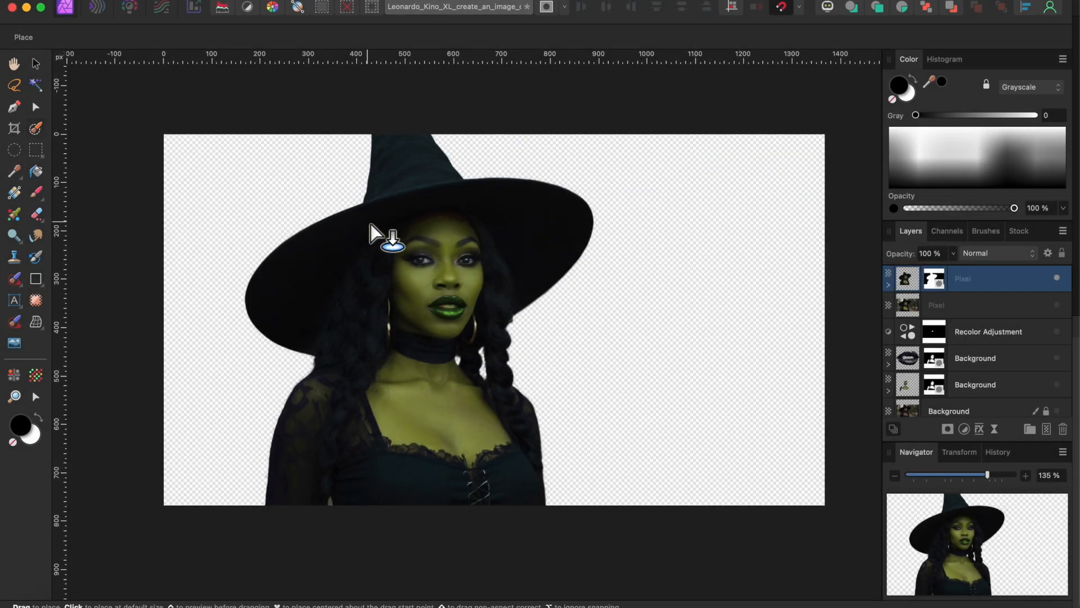
scroll(279, 168, "down", 2)
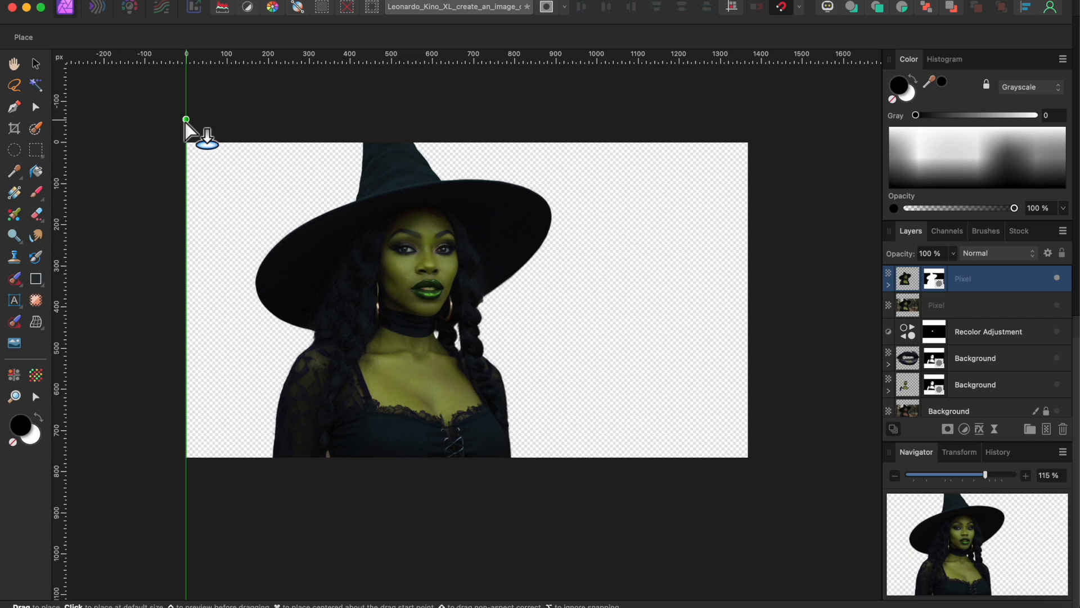
left_click_drag(179, 117, 748, 535)
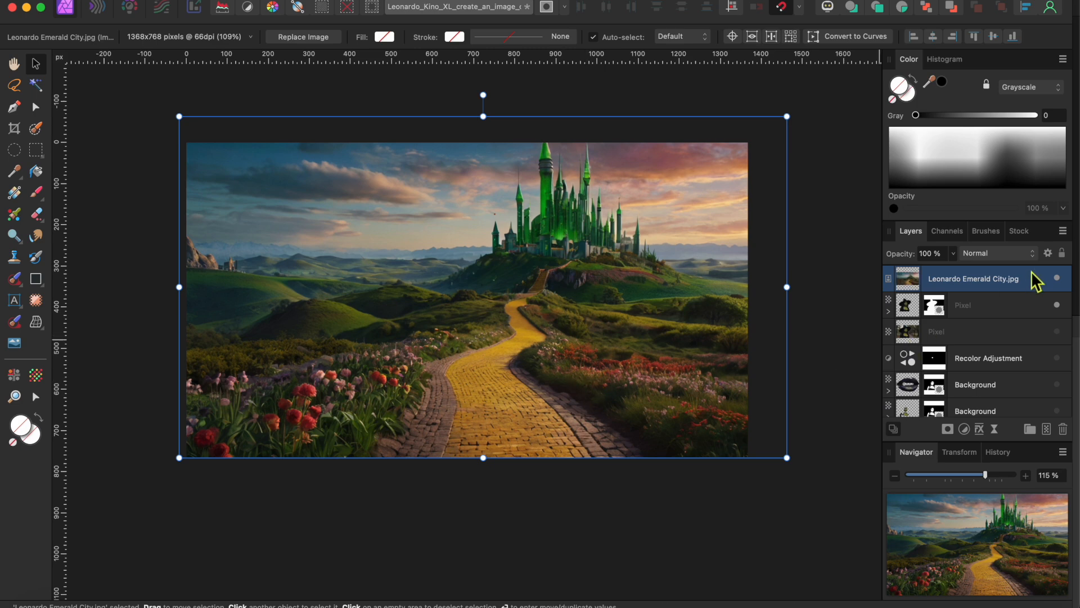
Move the Emerald City layer beneath the witch cutout and shift the witch about 135 px to the left
left_click(951, 8)
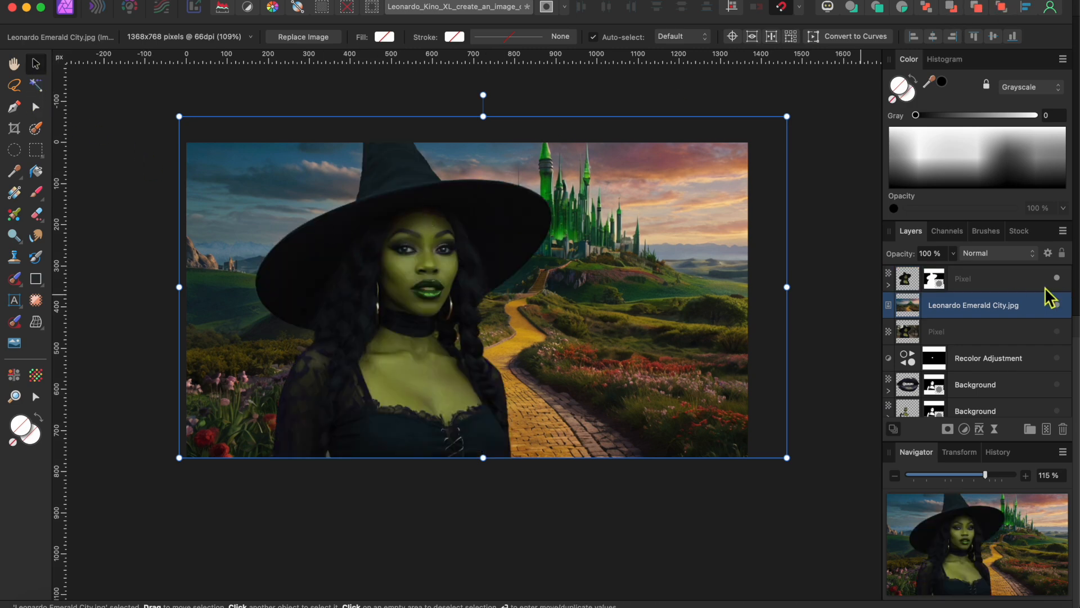
left_click(980, 286)
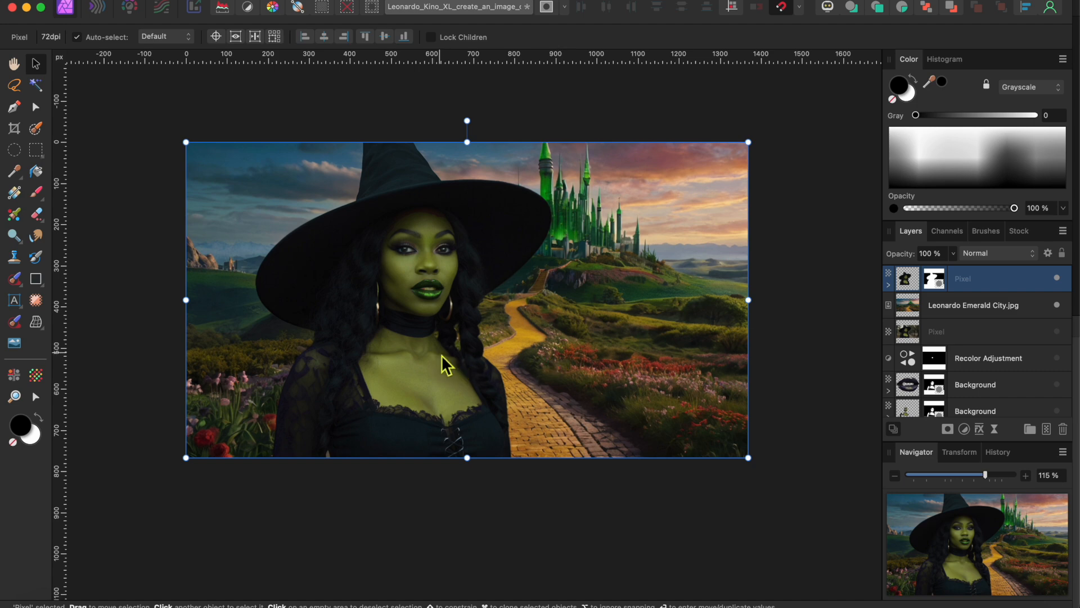
left_click_drag(465, 373, 406, 378)
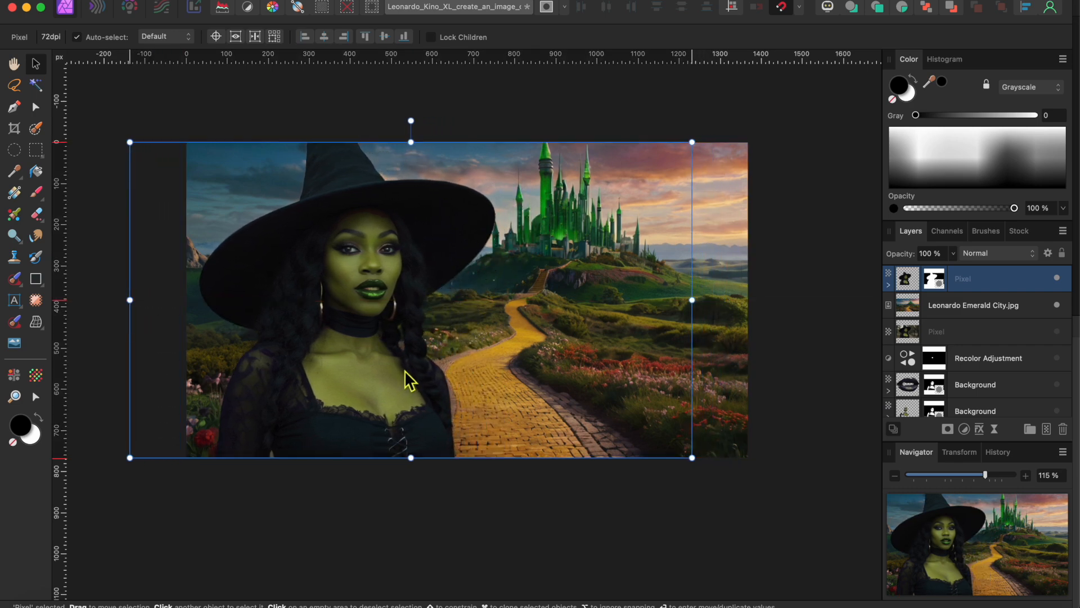
Rasterize the Leonardo Emerald City.jpg layer
key("w")
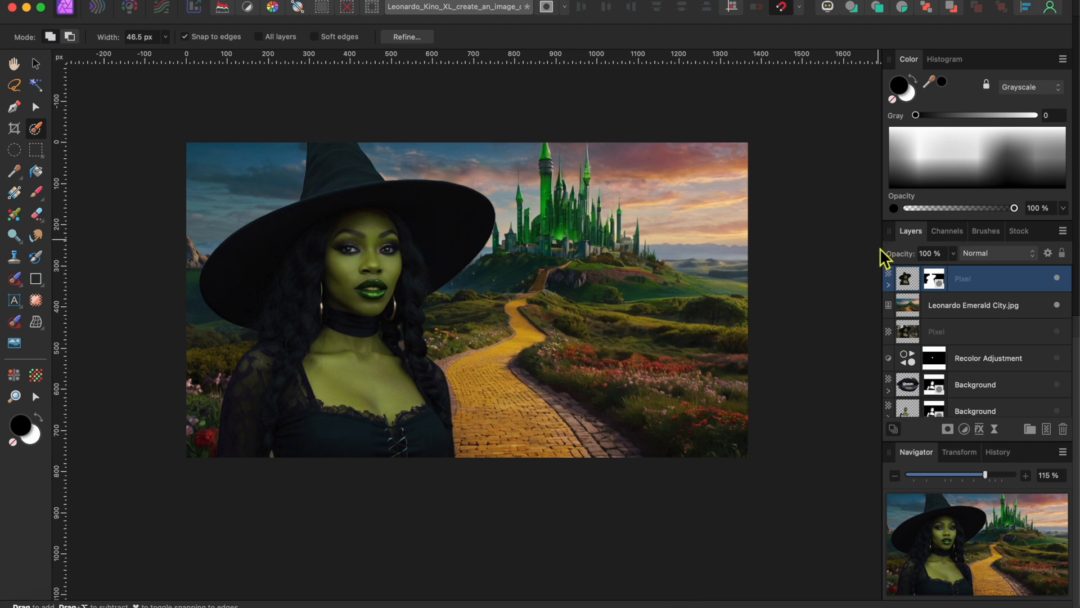
left_click(945, 306)
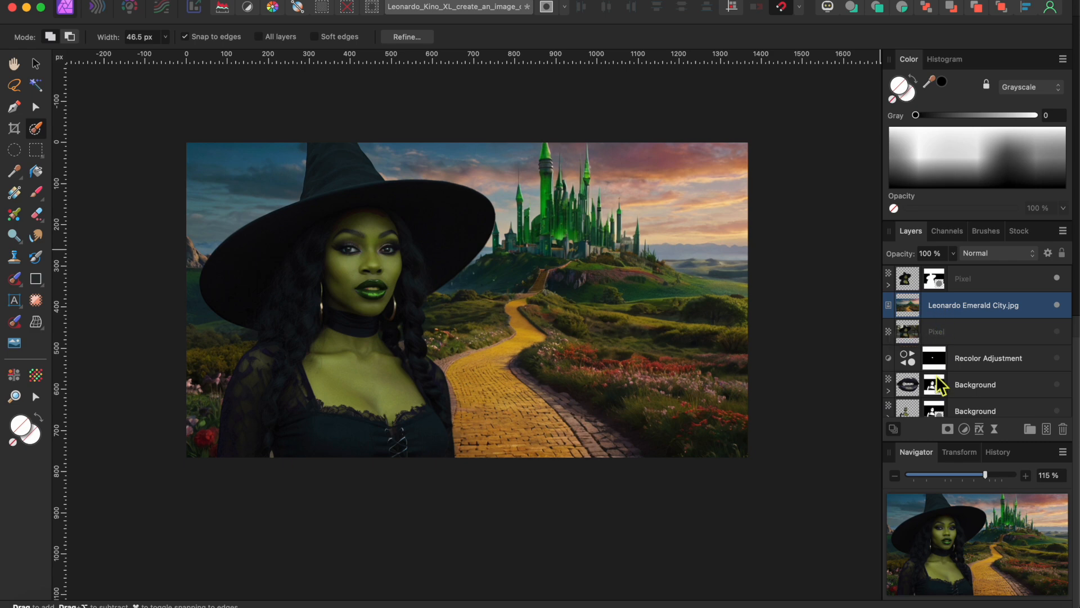
right_click(955, 299)
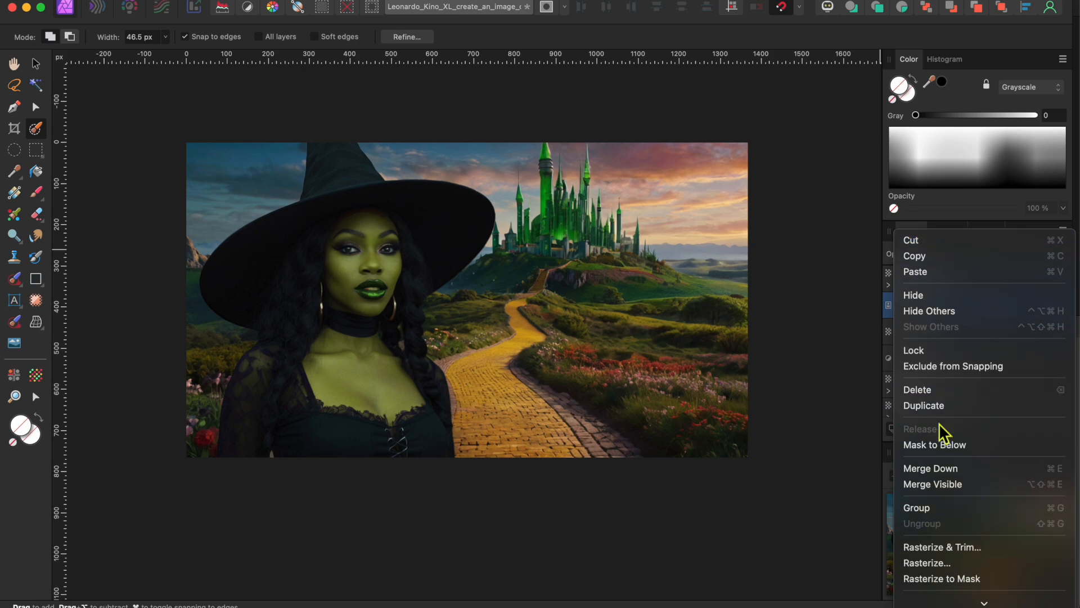
scroll(939, 484, "down", 4)
left_click(935, 454)
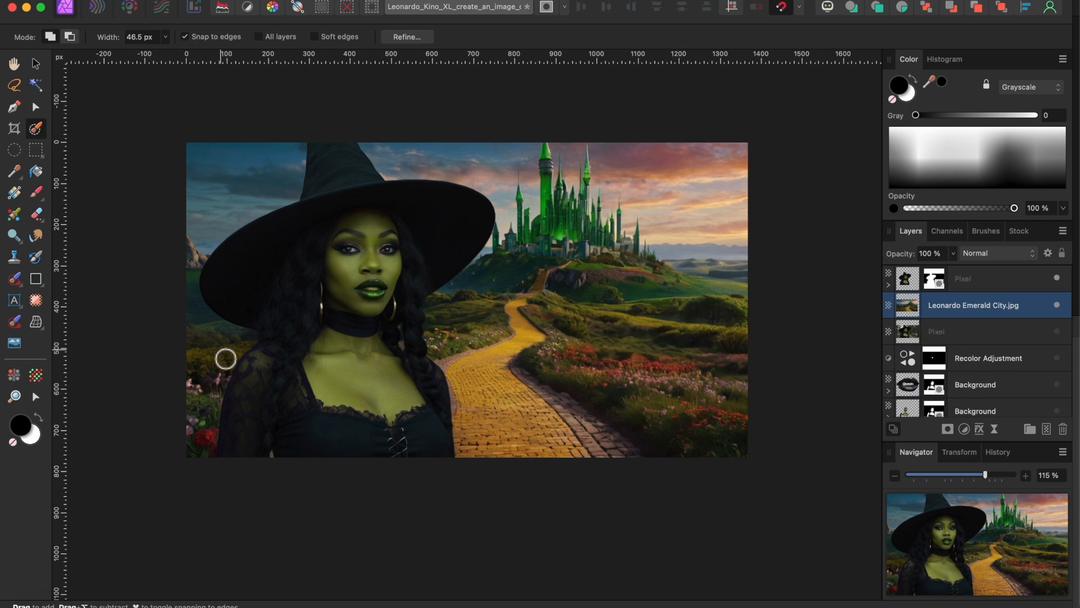
Hide the witch cutout and select the foreground flowers, bushes and yellow brick road with the Selection Brush at 46.5 px width
left_click(1057, 278)
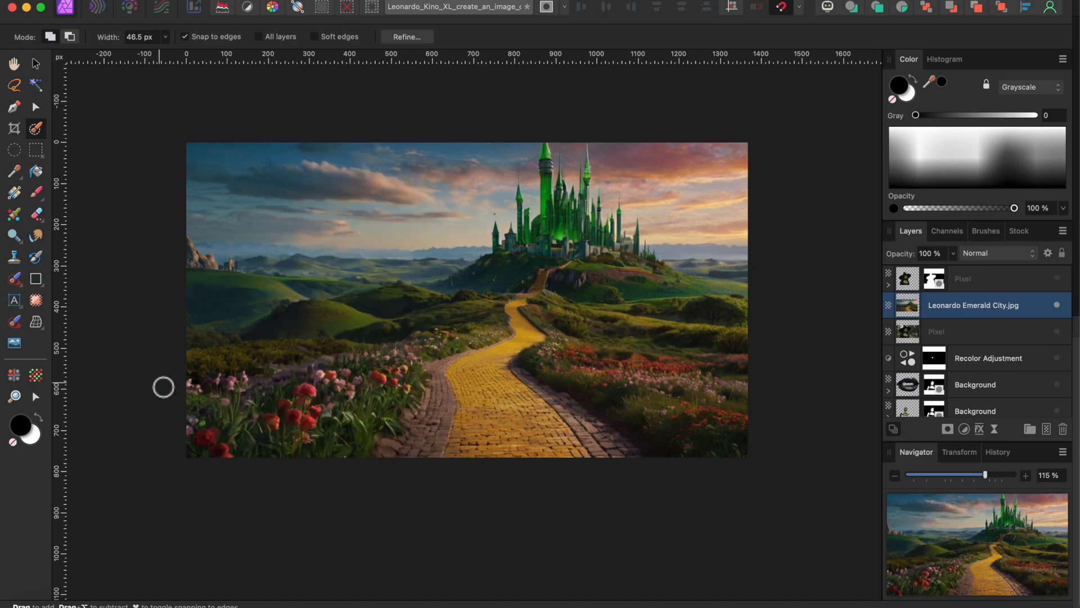
mouse_move(201, 374)
left_mouse_down()
mouse_move(287, 381)
mouse_move(261, 362)
mouse_move(285, 439)
mouse_move(416, 419)
mouse_move(304, 359)
mouse_move(469, 364)
mouse_move(491, 352)
mouse_move(568, 383)
mouse_move(509, 403)
mouse_move(556, 350)
mouse_move(687, 352)
mouse_move(548, 371)
mouse_move(422, 349)
mouse_move(428, 332)
mouse_move(321, 393)
mouse_move(581, 400)
mouse_move(547, 321)
mouse_move(506, 313)
mouse_move(559, 437)
left_mouse_up()
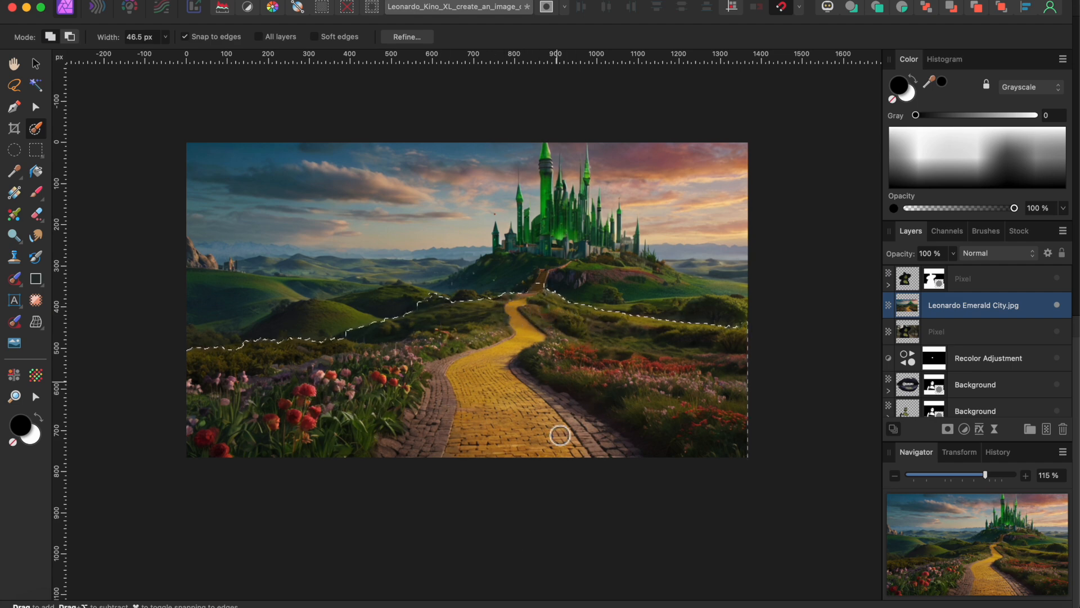
Duplicate the selected flowers, bushes and yellow brick road onto their own layer and show the witch cutout again
key("super+j")
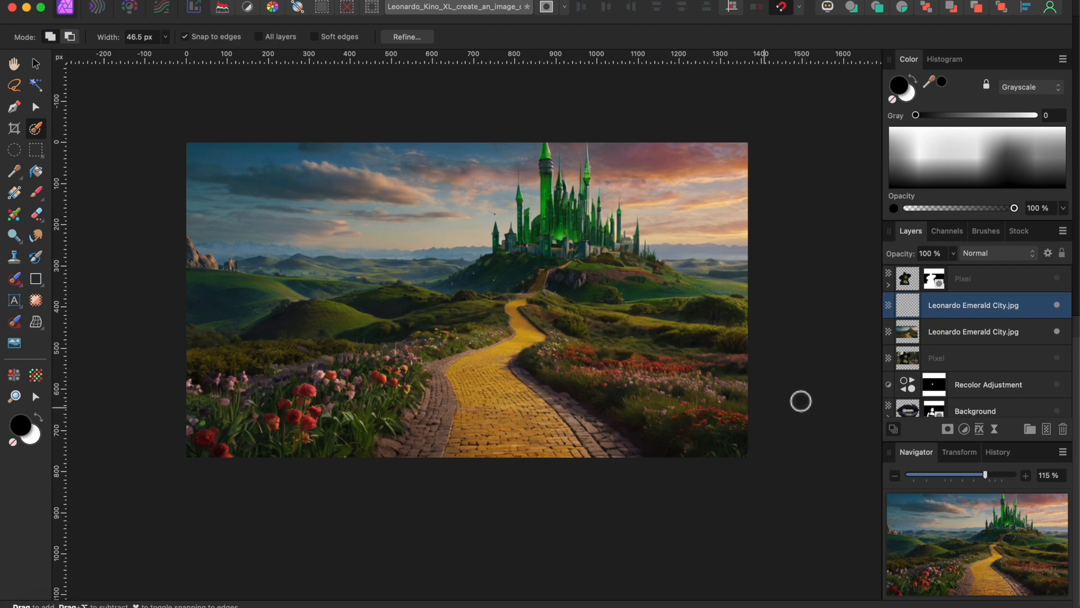
left_click(1057, 279)
Add a live Gaussian Blur to the lower, full Emerald City layer and raise its radius to slightly soften the castle and sky
left_click(964, 334)
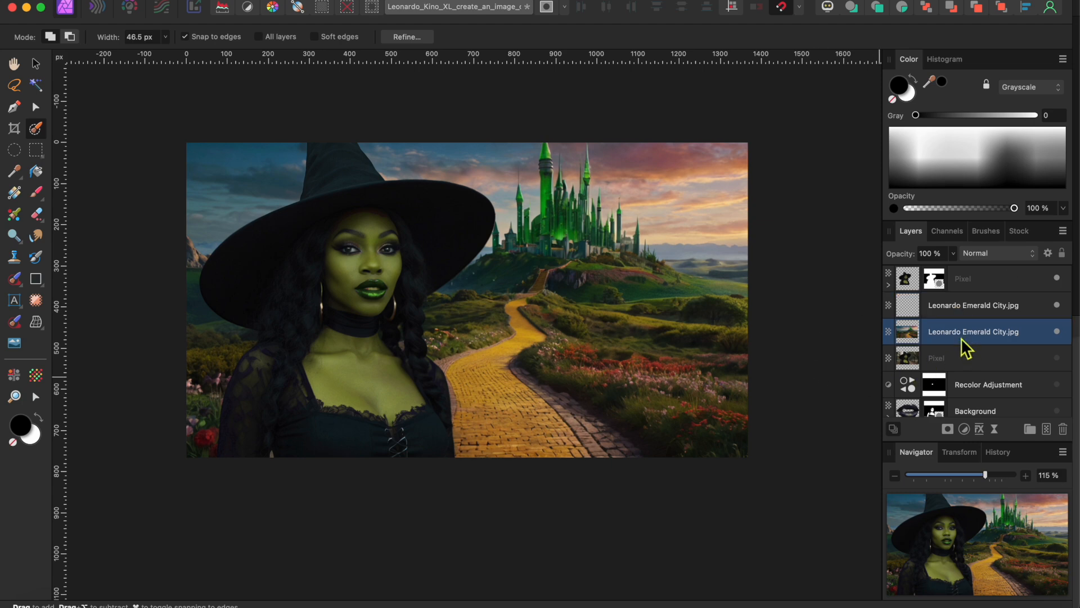
left_click(981, 431)
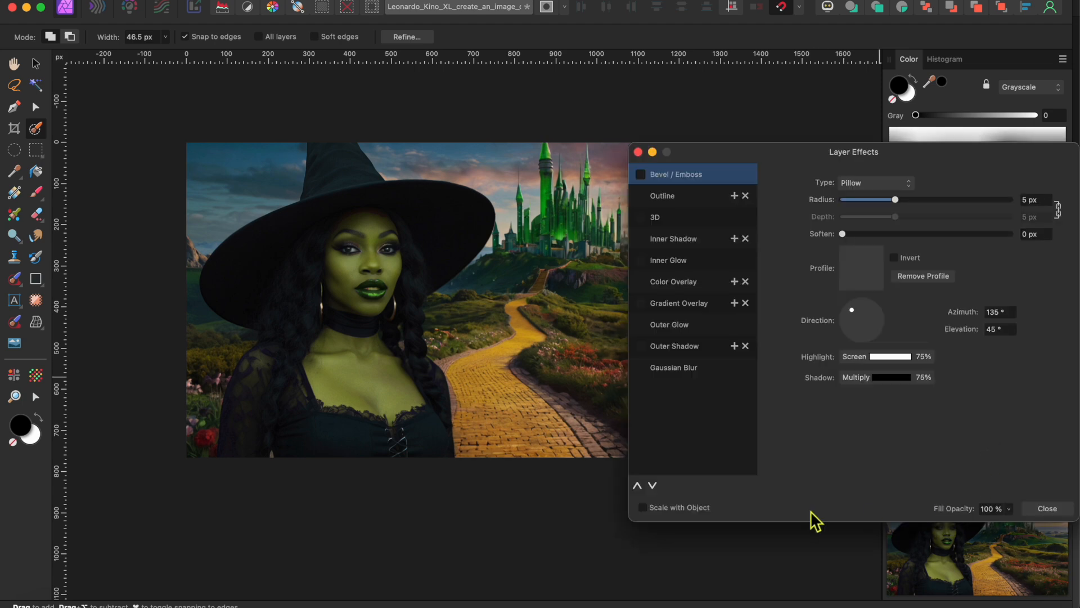
left_click(639, 153)
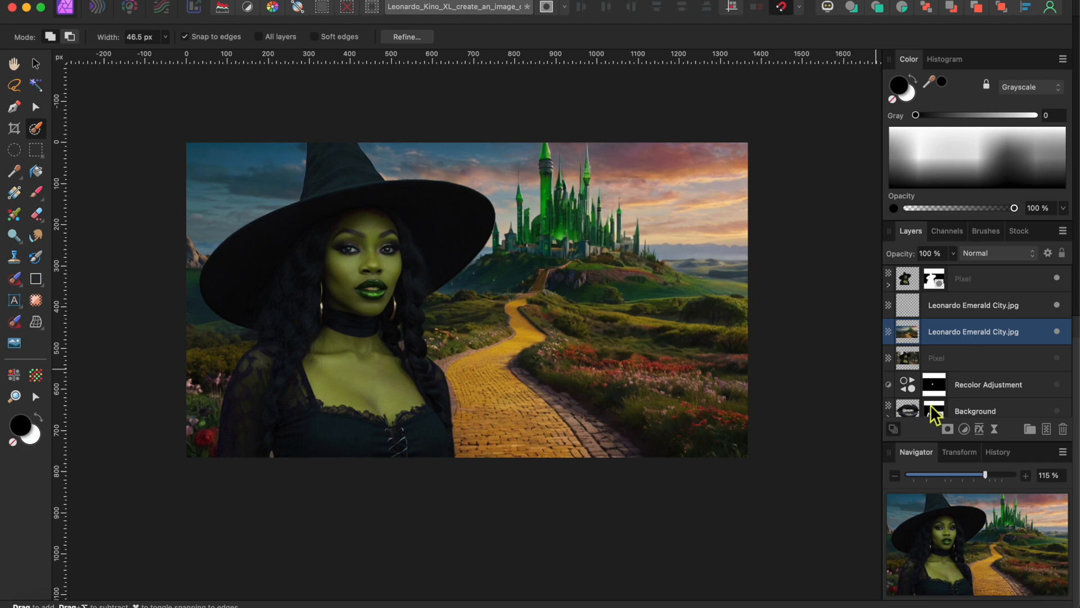
left_click(994, 429)
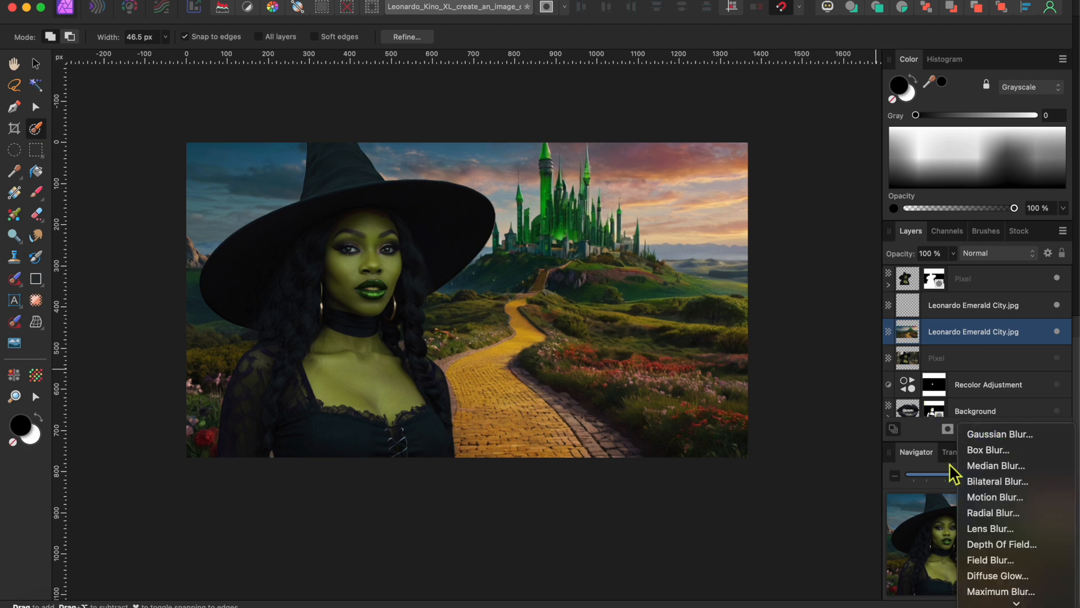
left_click(977, 434)
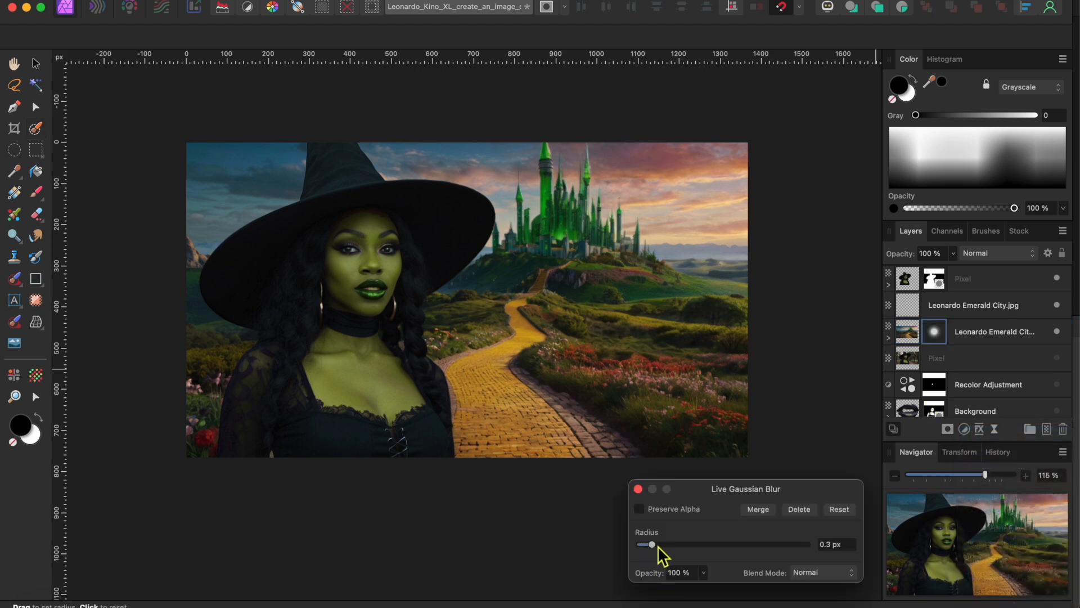
mouse_move(672, 548)
left_mouse_down()
mouse_move(694, 549)
mouse_move(685, 550)
left_mouse_up()
left_click(638, 489)
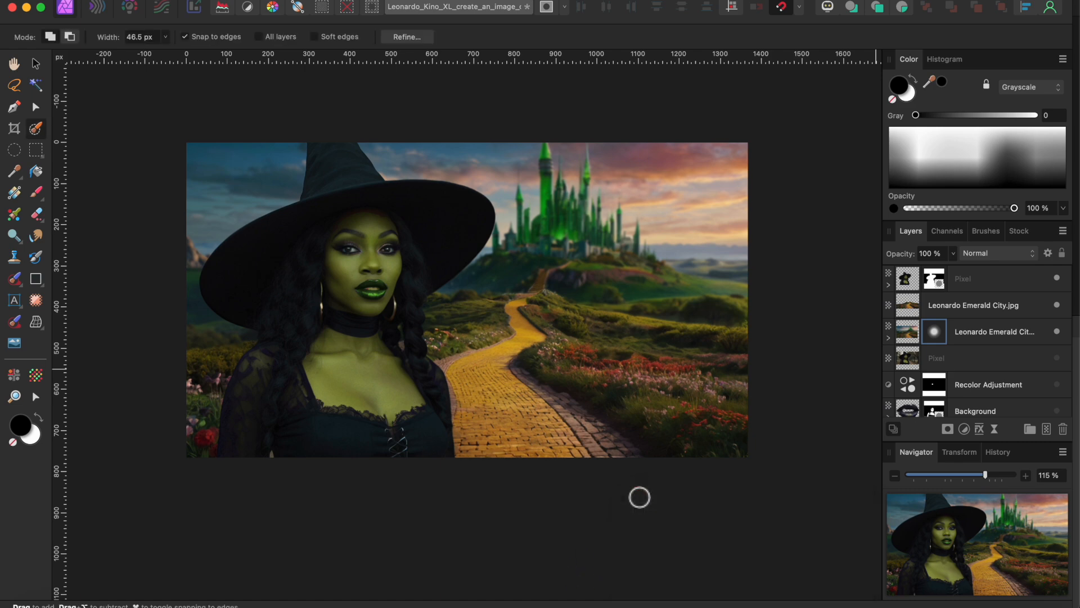